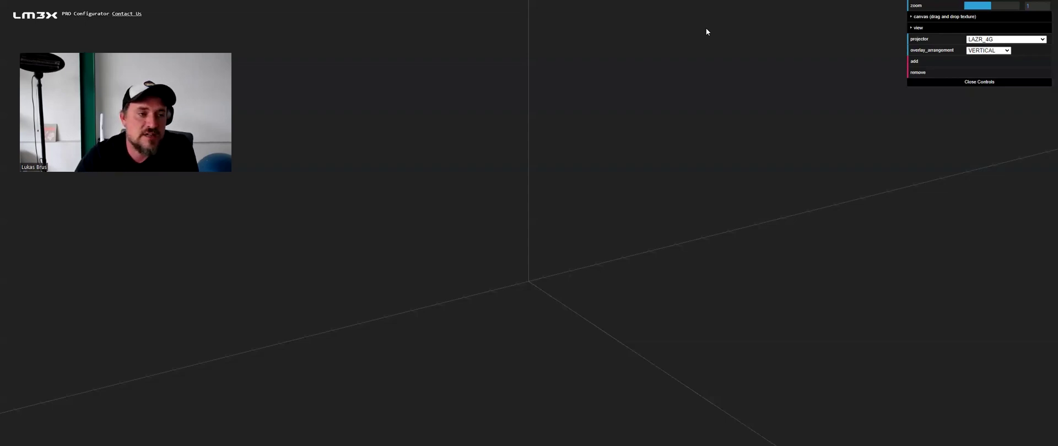
# Step: Orbit the empty 3D scene to a new angle and zoom out to 0.7
pyautogui.moveTo(527, 260)
pyautogui.mouseDown()
pyautogui.moveTo(577, 259)
pyautogui.moveTo(529, 236)
pyautogui.moveTo(535, 247)
pyautogui.mouseUp()
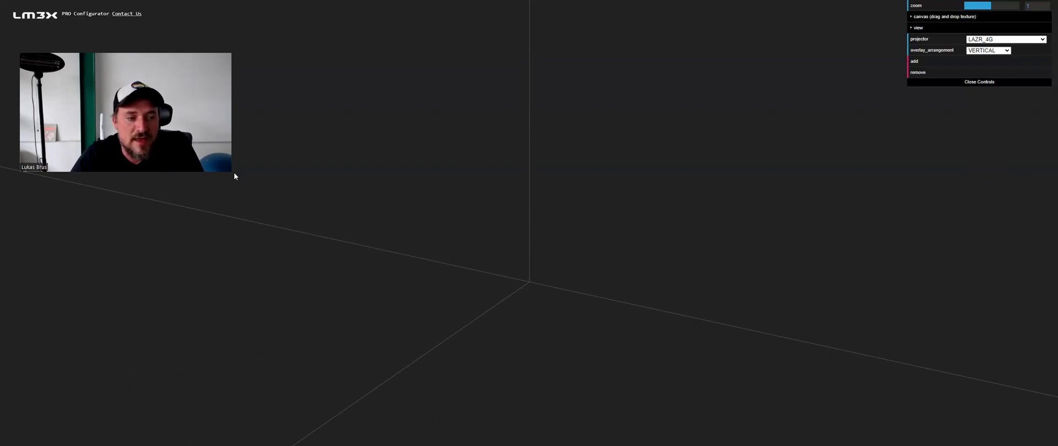
pyautogui.moveTo(564, 283); pyautogui.dragTo(264, 181)
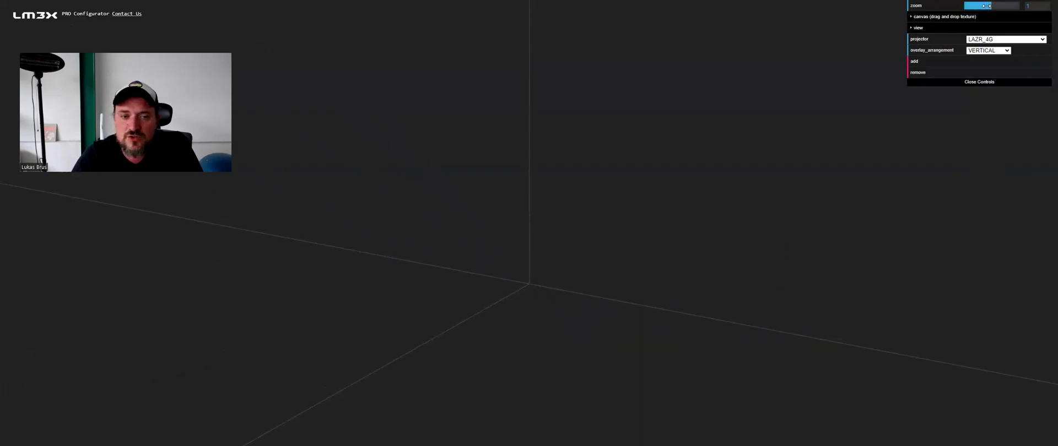
pyautogui.moveTo(986, 5)
pyautogui.mouseDown()
pyautogui.moveTo(974, 6)
pyautogui.moveTo(983, 6)
pyautogui.mouseUp()
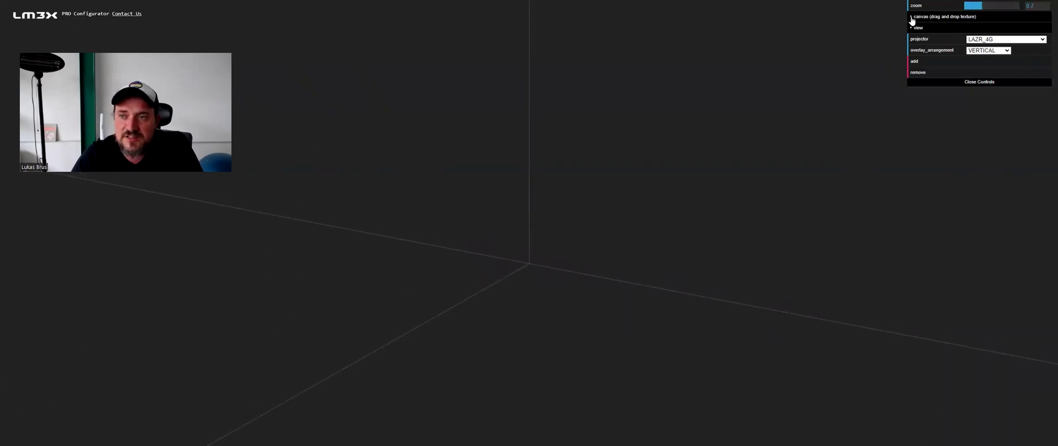
# Step: Turn on show_canvas and show_dimensions to display the 16 m by 10 m canvas with labels
pyautogui.click(918, 17)
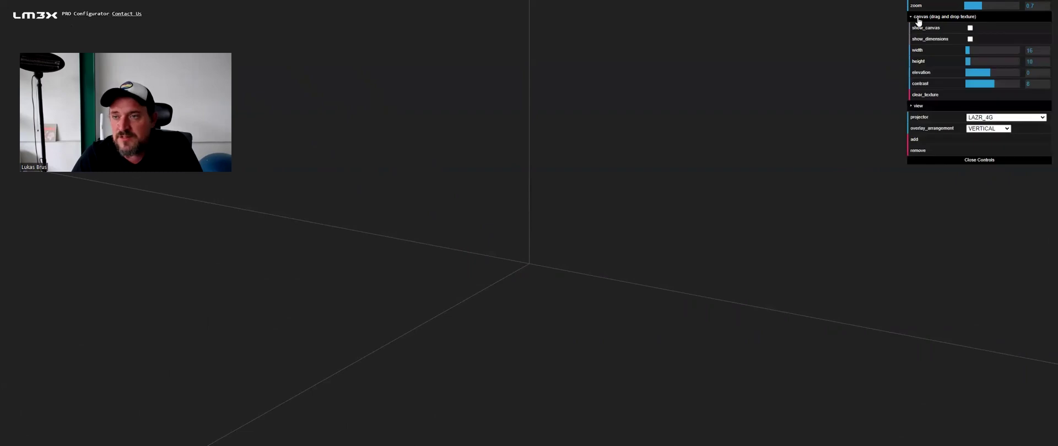
pyautogui.click(971, 28)
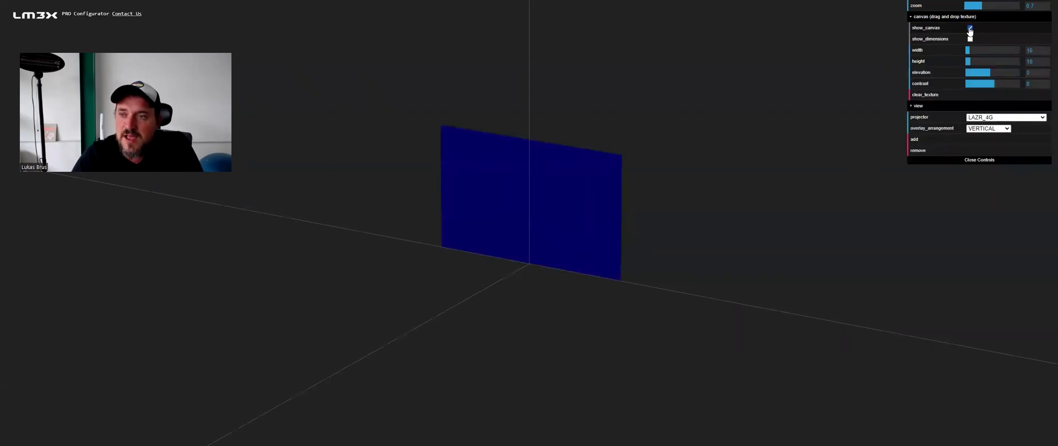
pyautogui.click(970, 39)
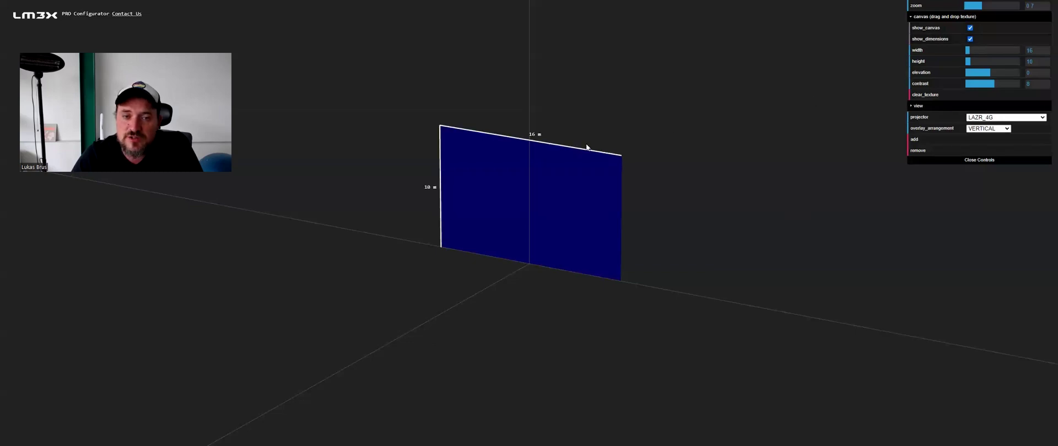
pyautogui.moveTo(493, 196); pyautogui.dragTo(549, 216)
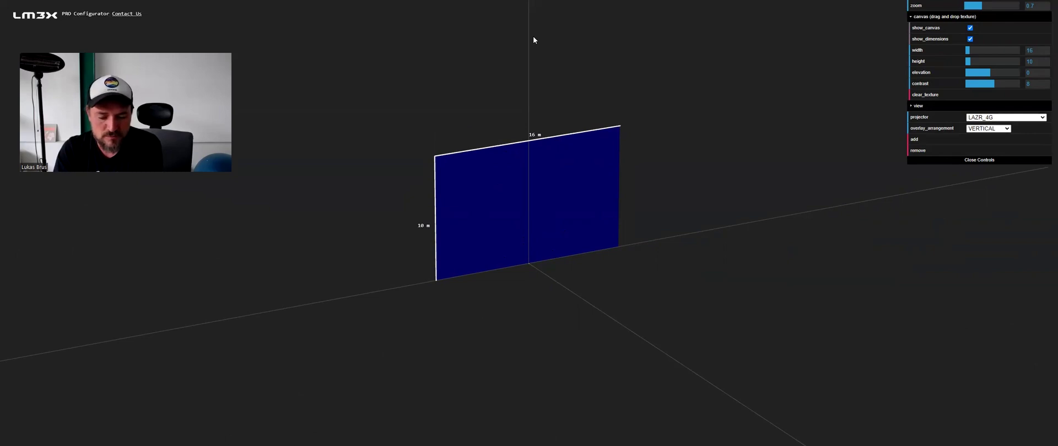
# Step: Leave full screen and restore the browser, moving it aside to reveal the desktop
pyautogui.press('F11')
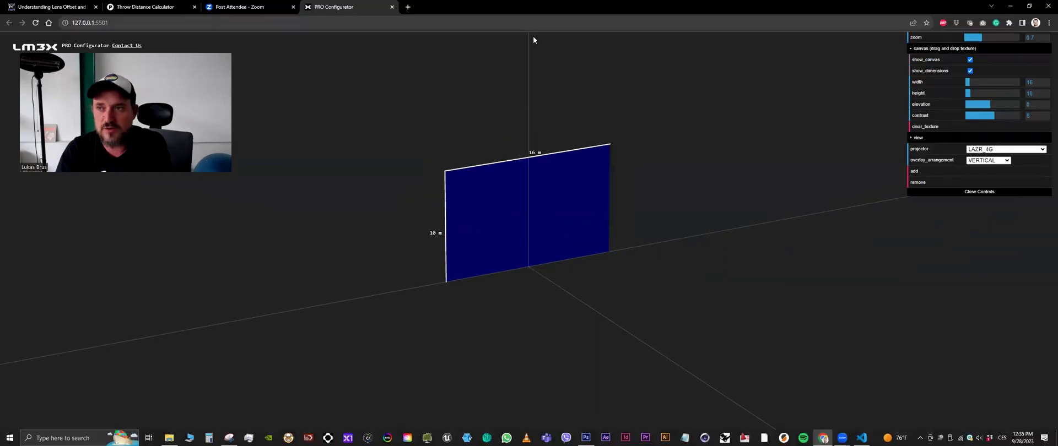
pyautogui.click(1029, 6)
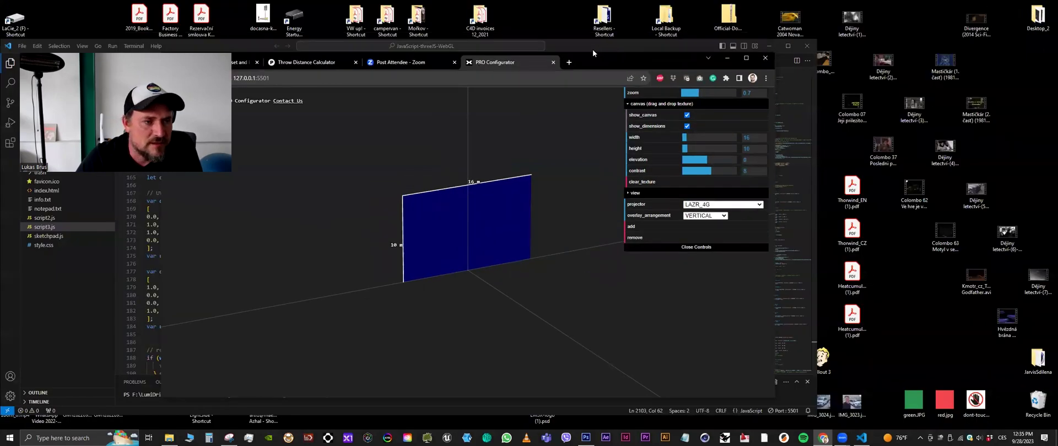
pyautogui.click(600, 47)
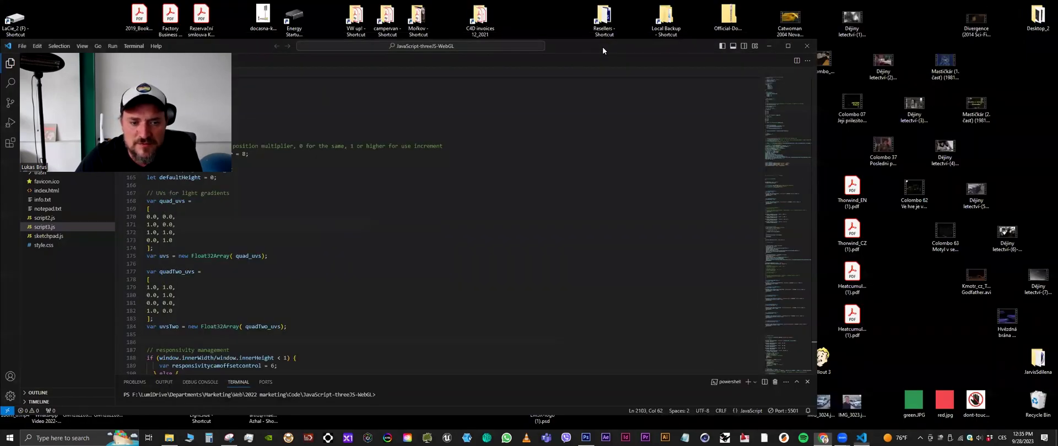
pyautogui.doubleClick(603, 47)
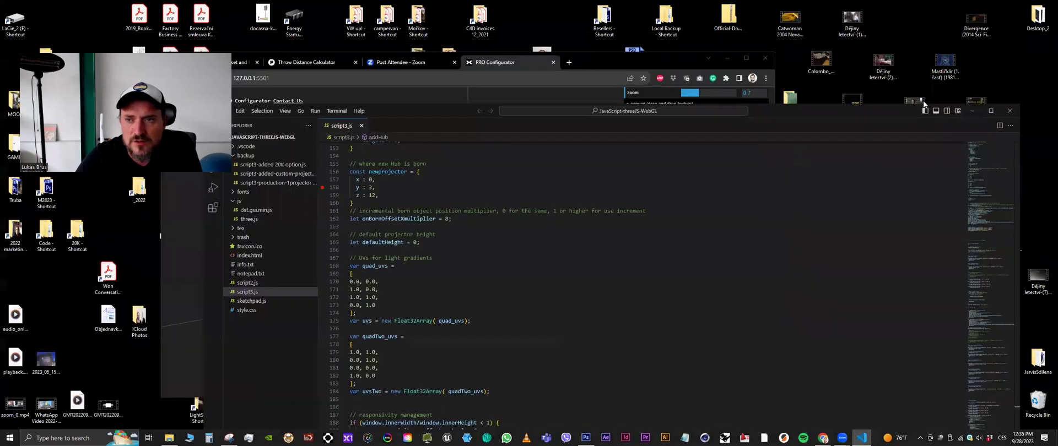
pyautogui.click(658, 57)
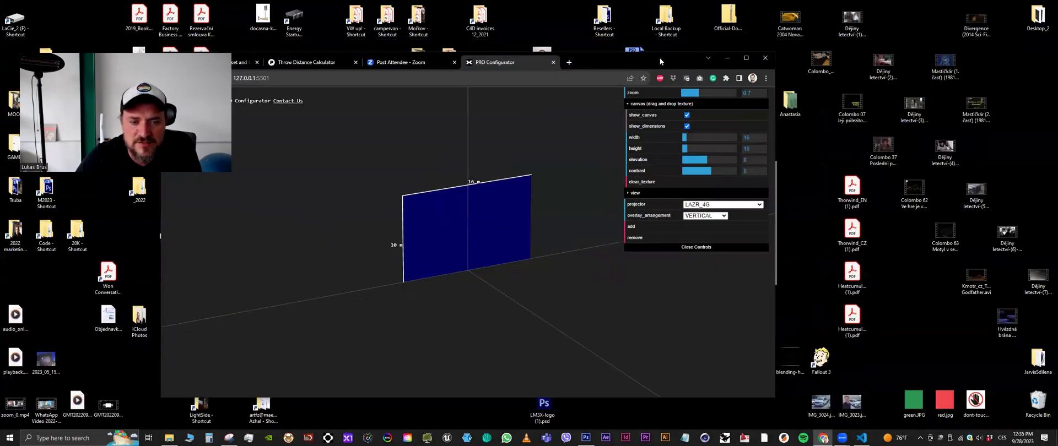
pyautogui.moveTo(660, 57); pyautogui.dragTo(318, 49)
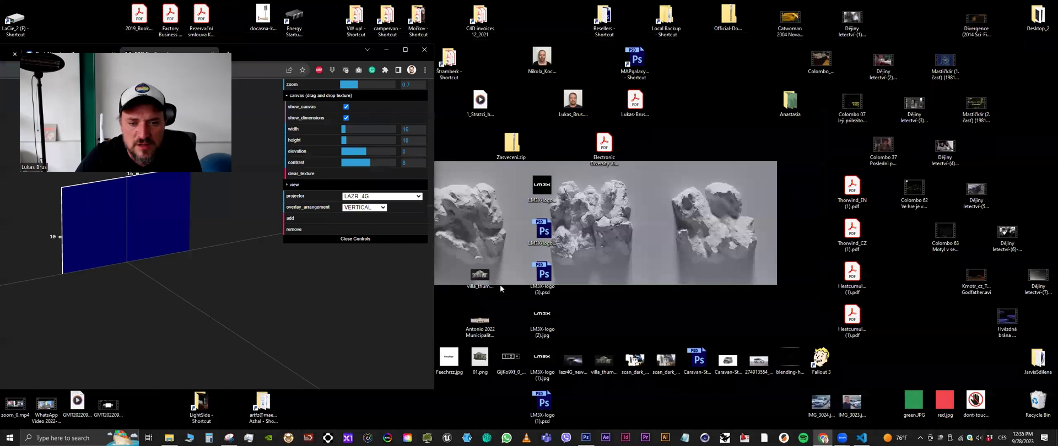
# Step: Drag the facade photo onto the canvas as its texture and maximize the browser
pyautogui.click(477, 329)
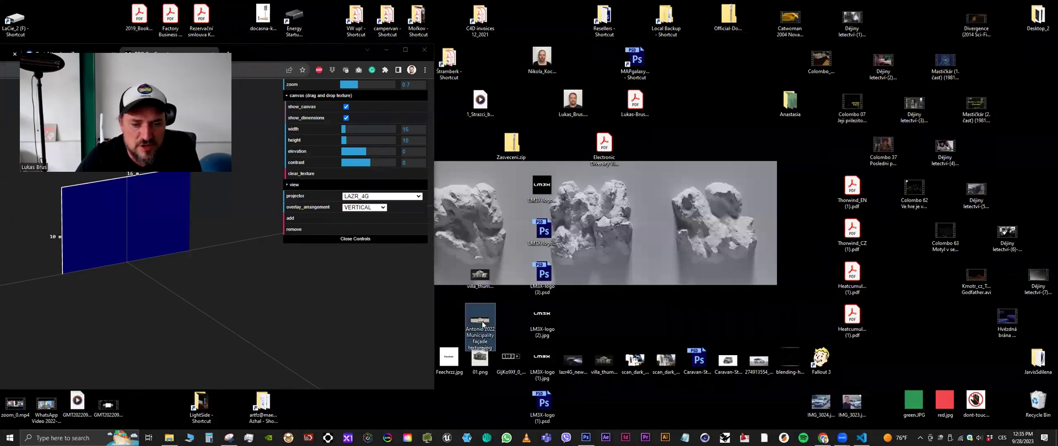
pyautogui.moveTo(477, 330); pyautogui.dragTo(130, 226)
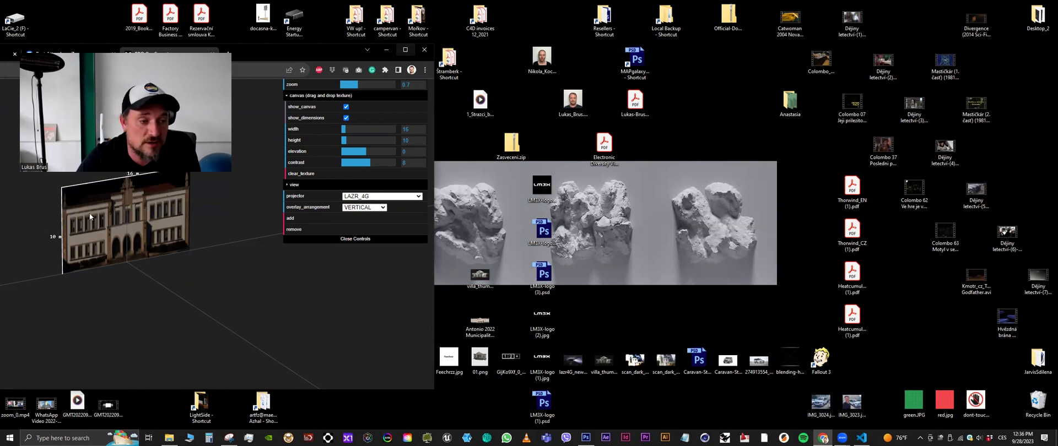
pyautogui.click(405, 50)
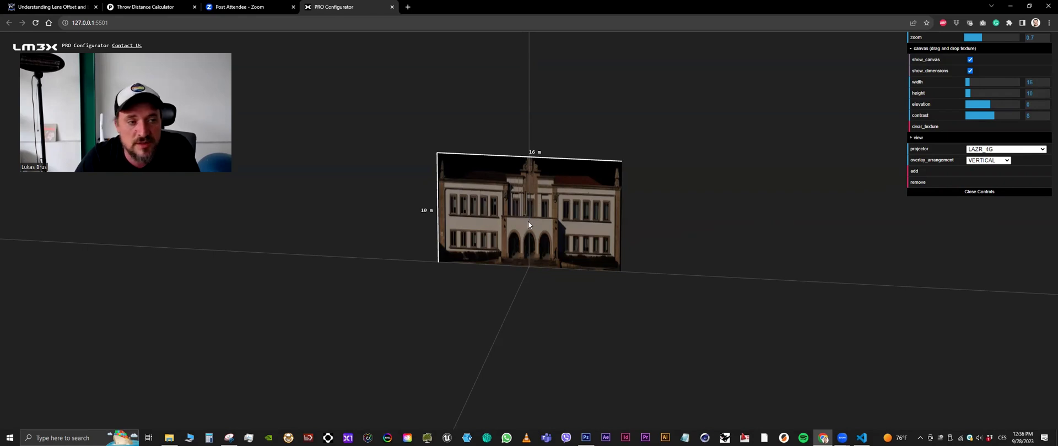
# Step: Resize the canvas to 33 m wide by 12 m high, lower its contrast slightly, and collapse its settings
pyautogui.moveTo(617, 226); pyautogui.dragTo(605, 226)
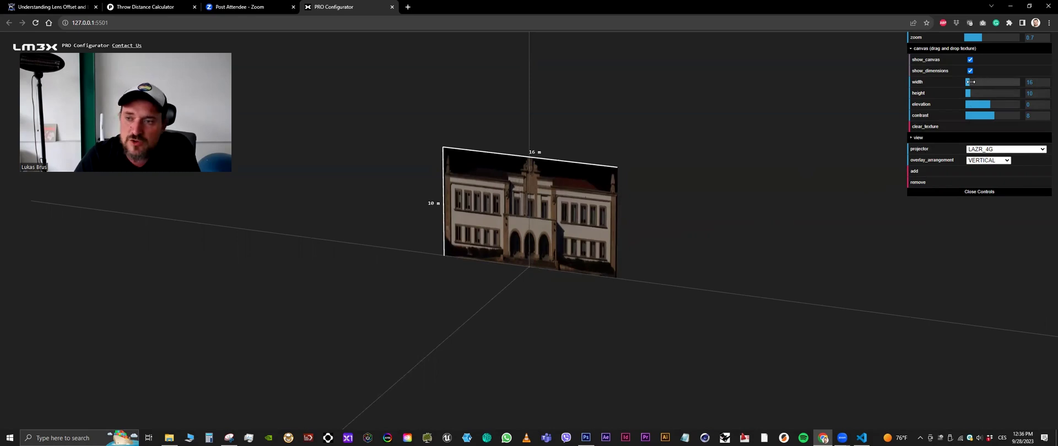
pyautogui.moveTo(970, 81); pyautogui.dragTo(973, 82)
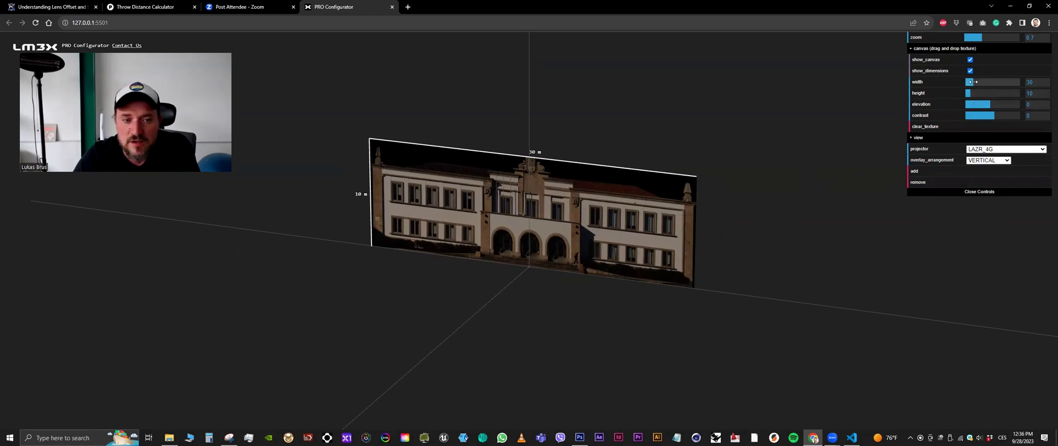
pyautogui.moveTo(969, 94); pyautogui.dragTo(972, 93)
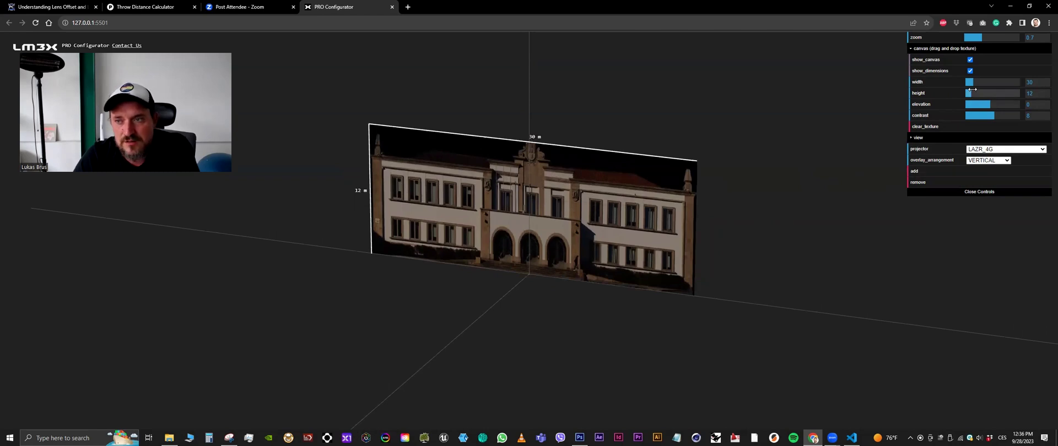
pyautogui.moveTo(972, 80); pyautogui.dragTo(974, 80)
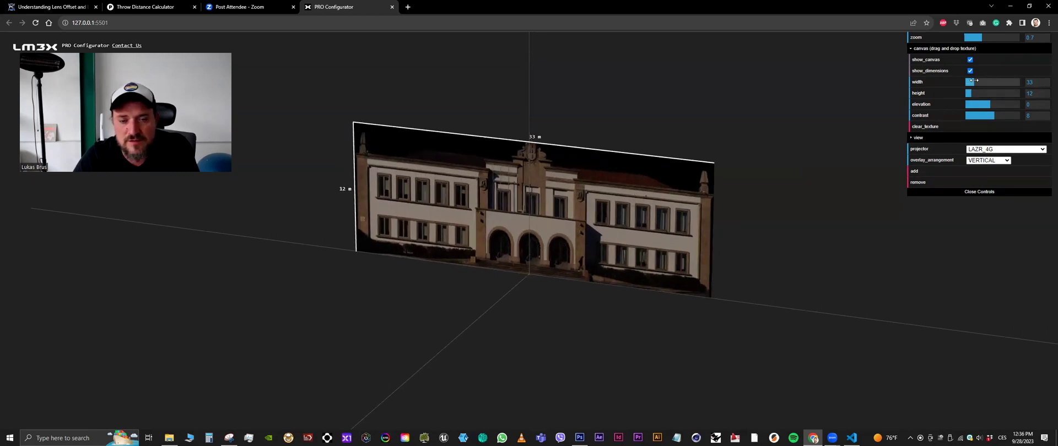
pyautogui.moveTo(717, 322); pyautogui.dragTo(693, 312)
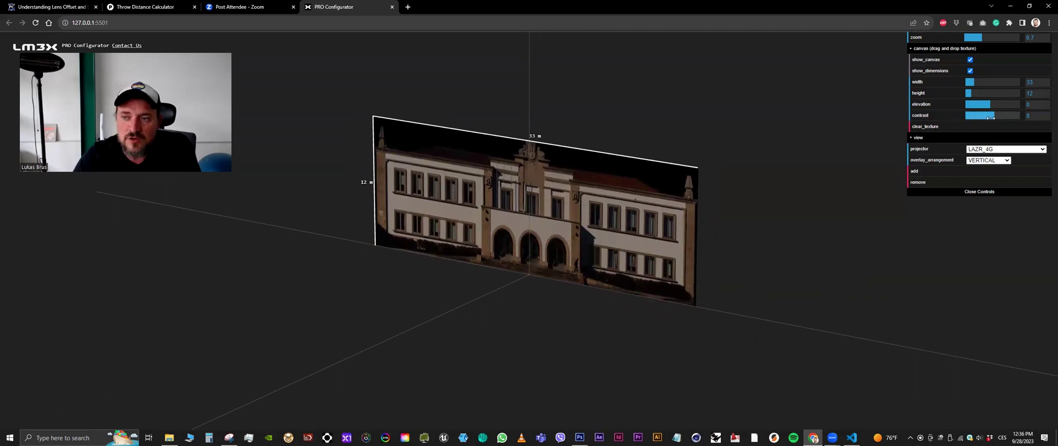
pyautogui.moveTo(992, 116); pyautogui.dragTo(994, 116)
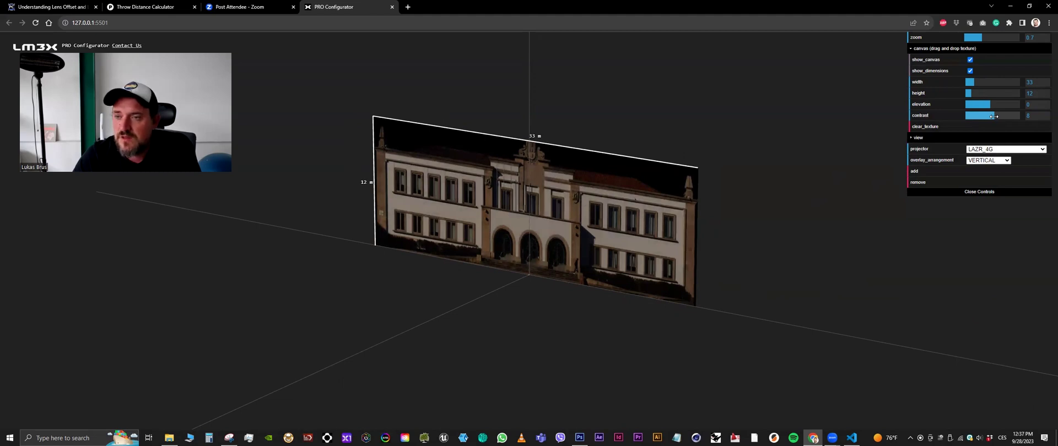
pyautogui.click(917, 50)
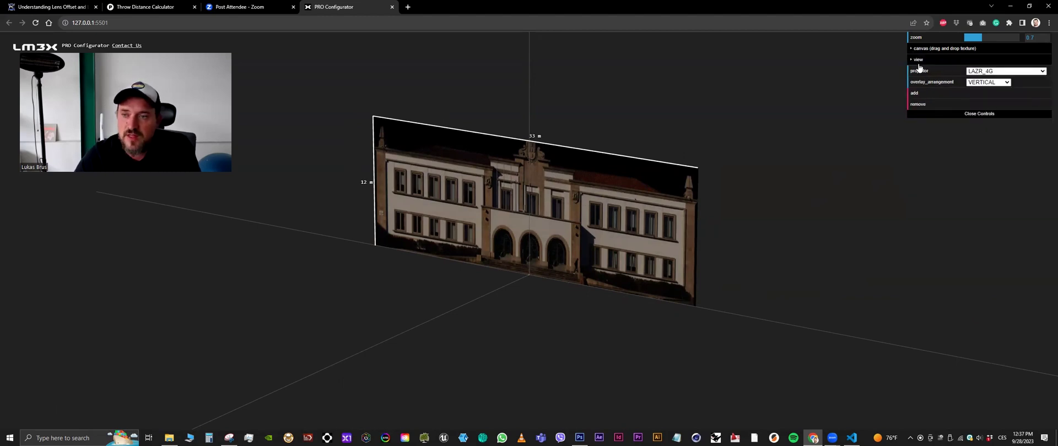
# Step: Turn off grid_meter and grid_ten_meter, then collapse the view folder
pyautogui.click(919, 61)
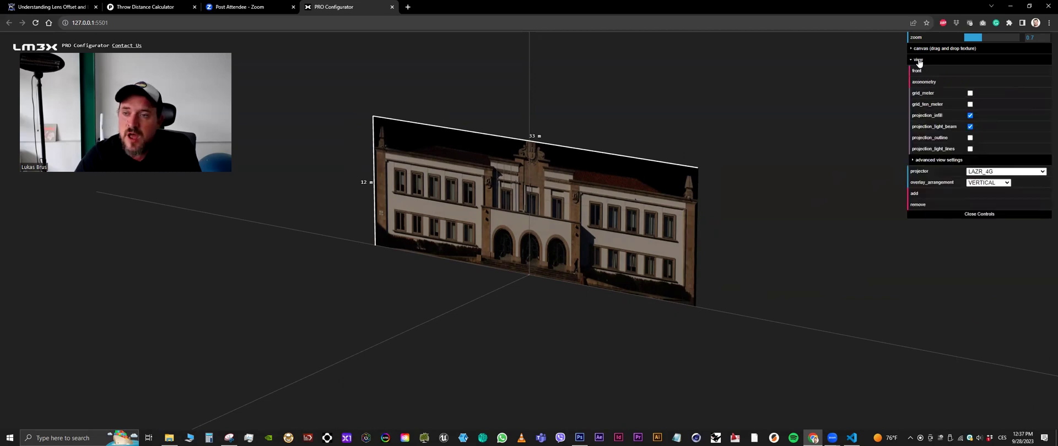
pyautogui.moveTo(730, 114); pyautogui.dragTo(718, 134)
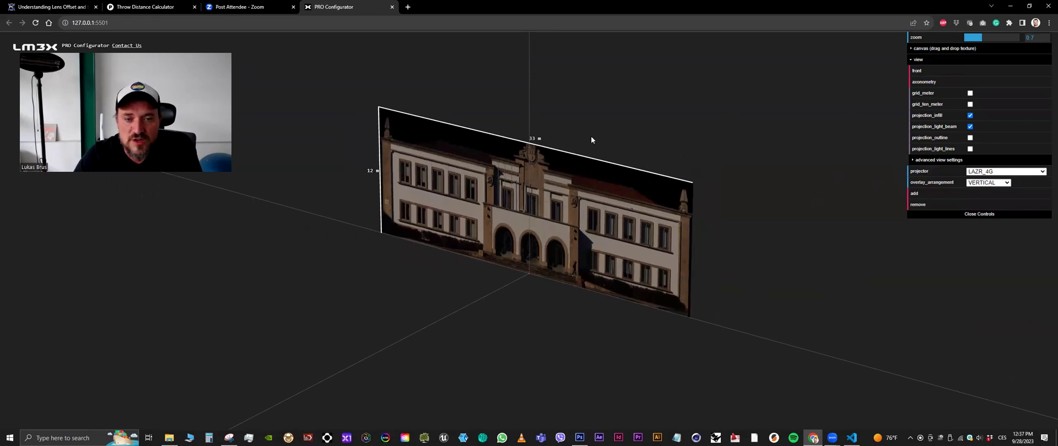
pyautogui.click(971, 93)
pyautogui.click(970, 104)
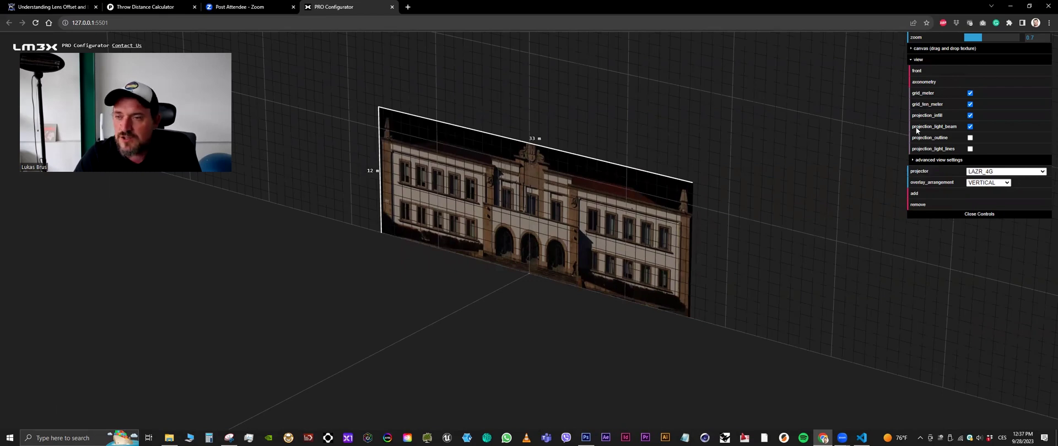
pyautogui.click(970, 93)
pyautogui.click(971, 104)
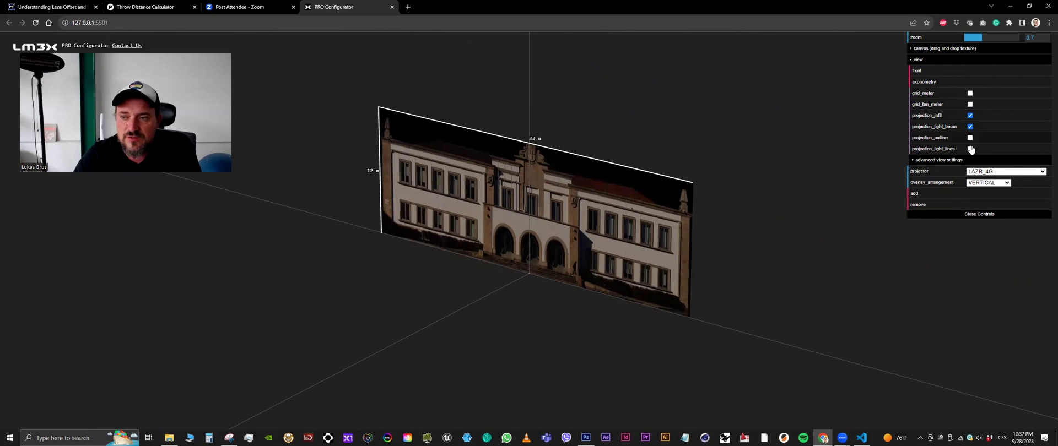
pyautogui.click(919, 59)
pyautogui.moveTo(481, 196)
pyautogui.mouseDown()
pyautogui.moveTo(518, 191)
pyautogui.moveTo(495, 196)
pyautogui.mouseUp()
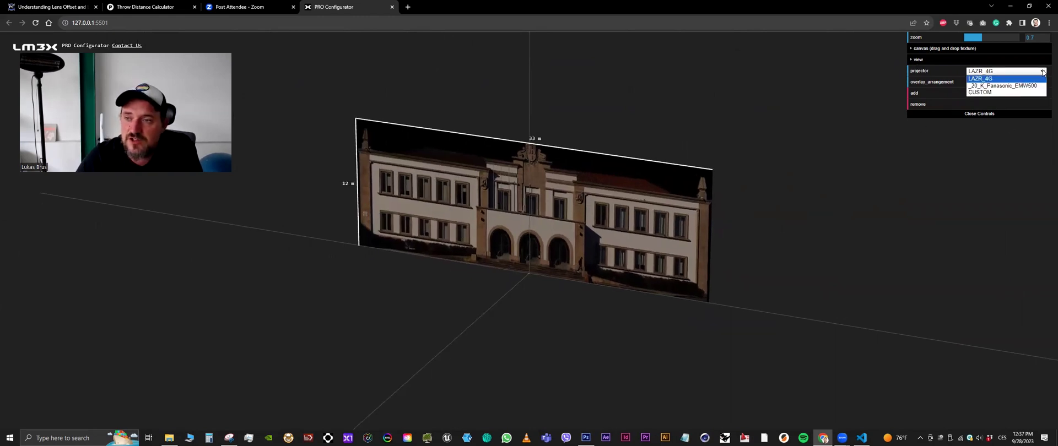
# Step: Switch Chrome to full screen and keep LAZR_4G selected as the projector model
pyautogui.click(1049, 22)
pyautogui.click(1044, 112)
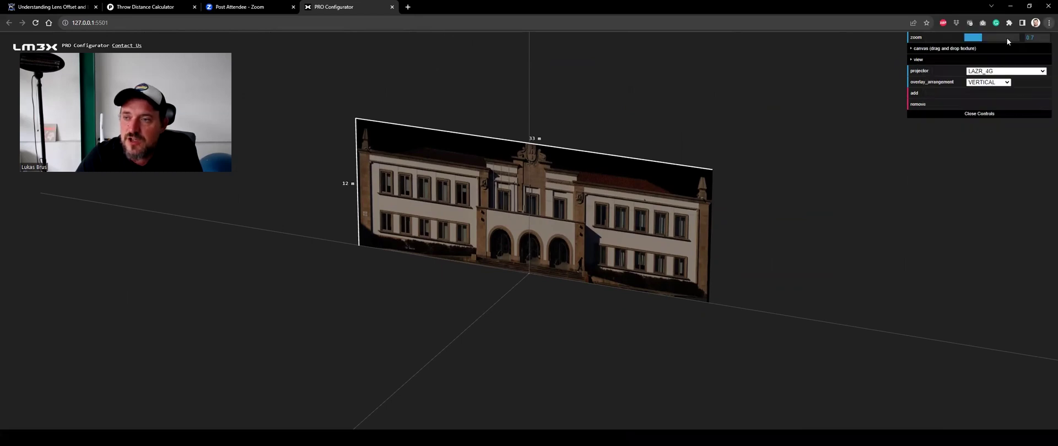
pyautogui.click(1002, 40)
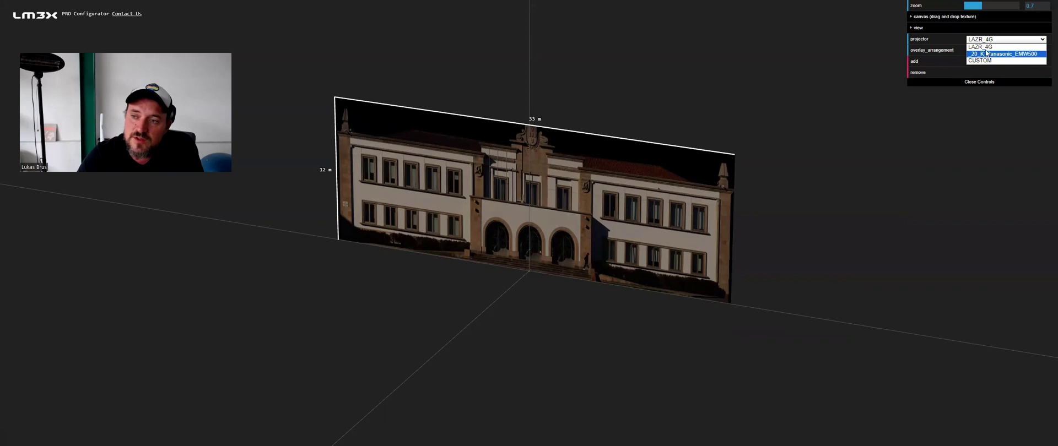
pyautogui.click(988, 48)
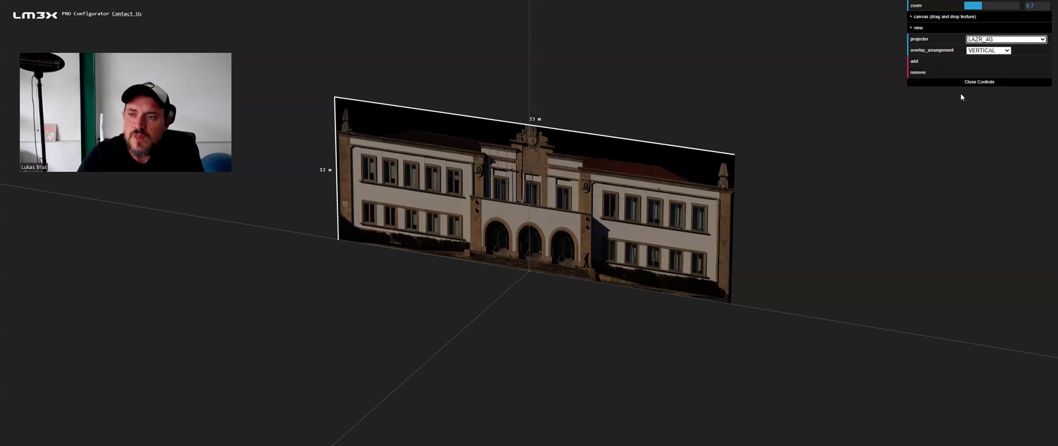
# Step: Add HUB 1, a LAZR_4G projector casting its light cone onto the facade
pyautogui.click(917, 62)
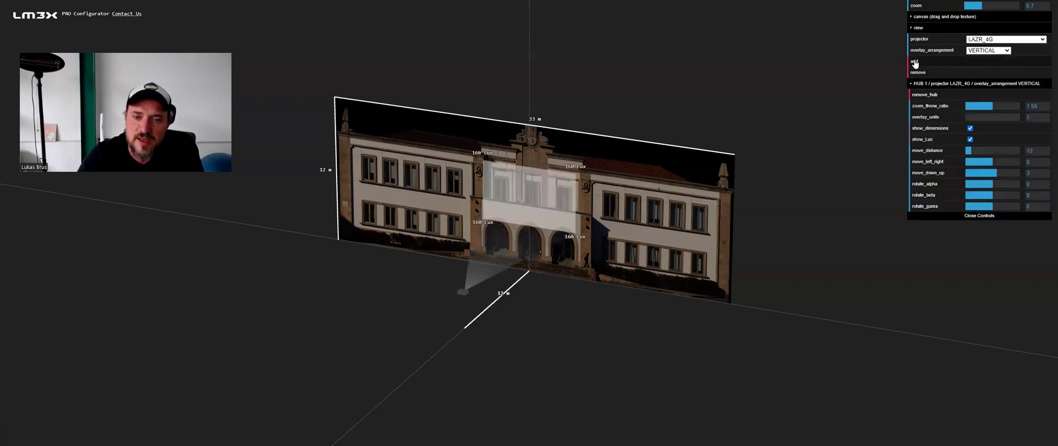
pyautogui.moveTo(621, 220); pyautogui.dragTo(596, 228)
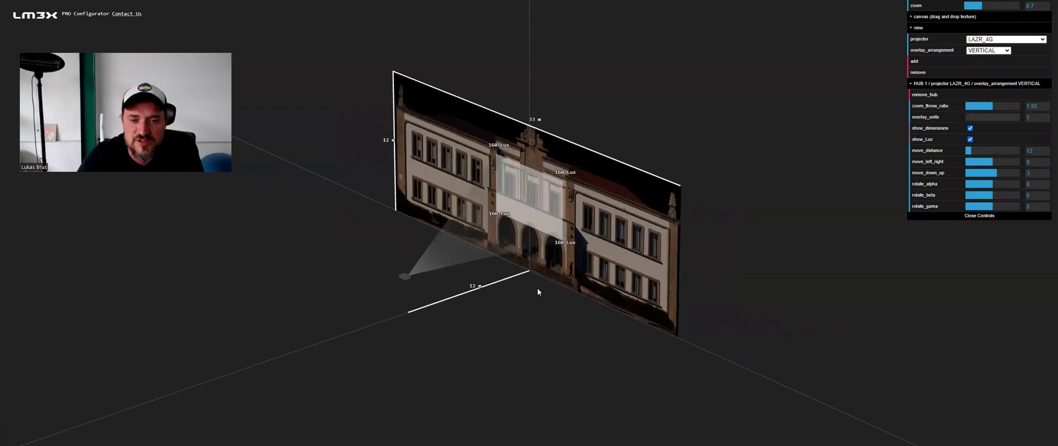
pyautogui.moveTo(537, 289); pyautogui.dragTo(465, 277)
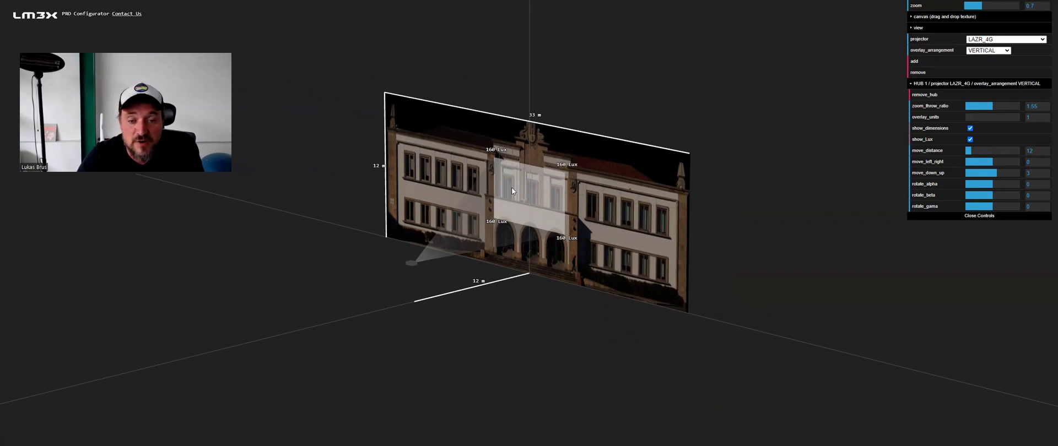
pyautogui.moveTo(504, 180); pyautogui.dragTo(524, 194)
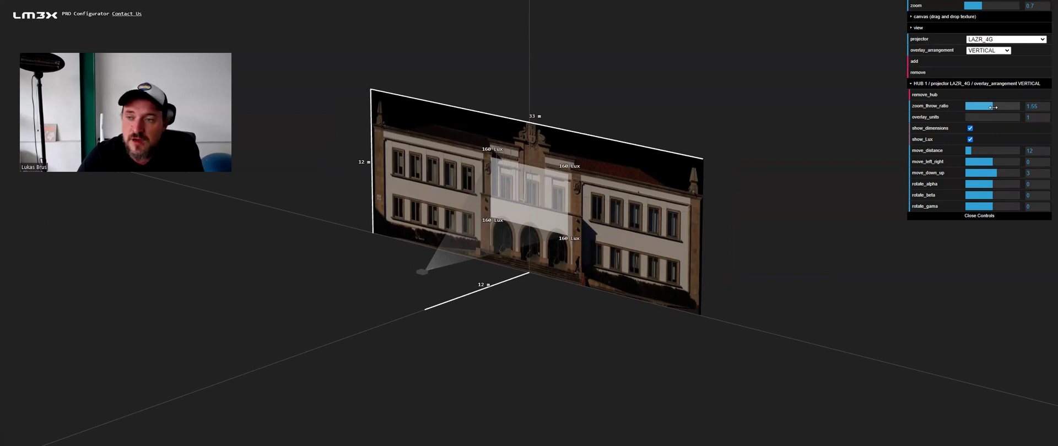
# Step: Set the hub's throw ratio to 1.2, move_left_right to -10 and move_distance to 21
pyautogui.moveTo(993, 107); pyautogui.dragTo(965, 106)
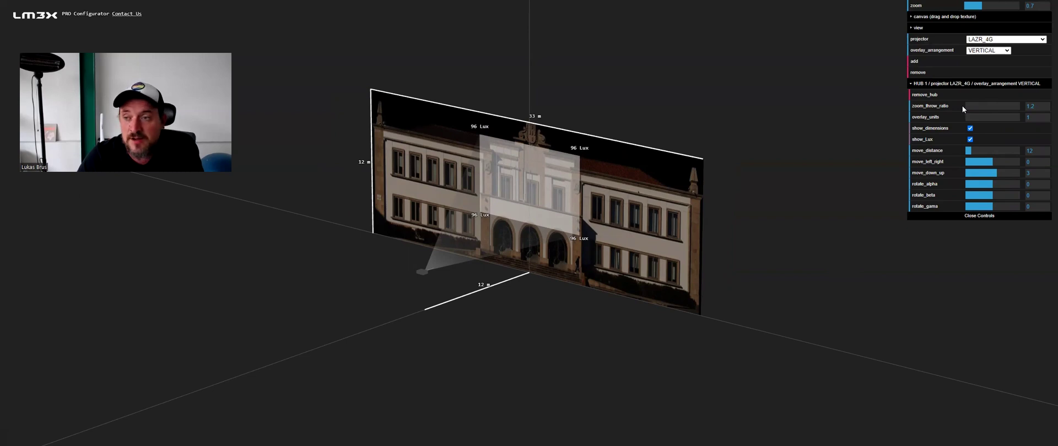
pyautogui.moveTo(964, 106)
pyautogui.mouseDown()
pyautogui.moveTo(1021, 108)
pyautogui.moveTo(957, 108)
pyautogui.mouseUp()
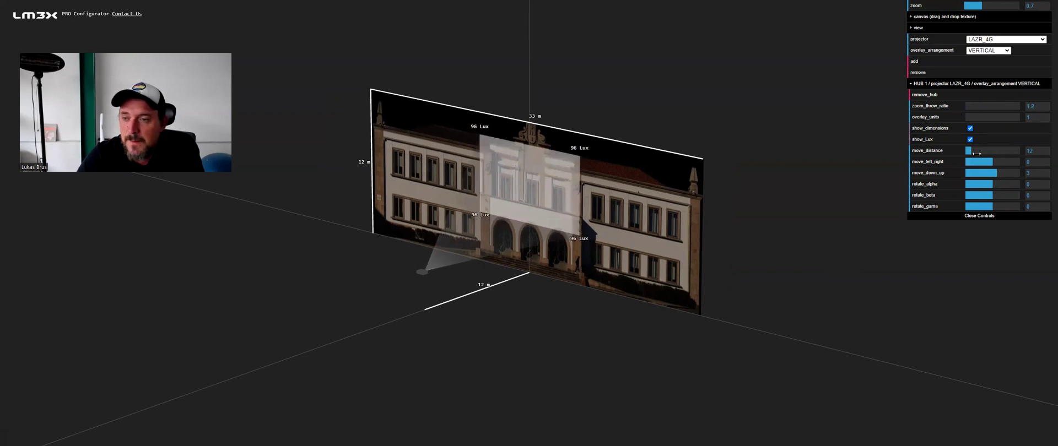
pyautogui.moveTo(992, 162); pyautogui.dragTo(986, 164)
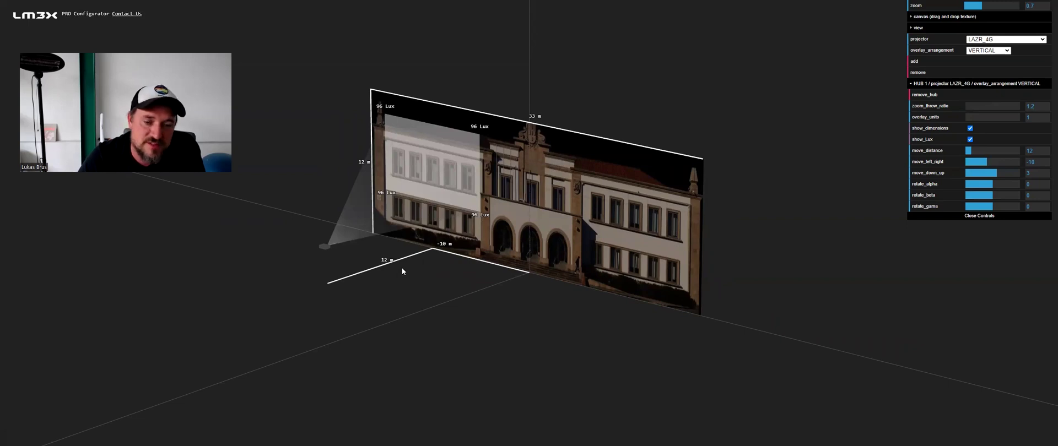
pyautogui.moveTo(402, 269); pyautogui.dragTo(309, 230)
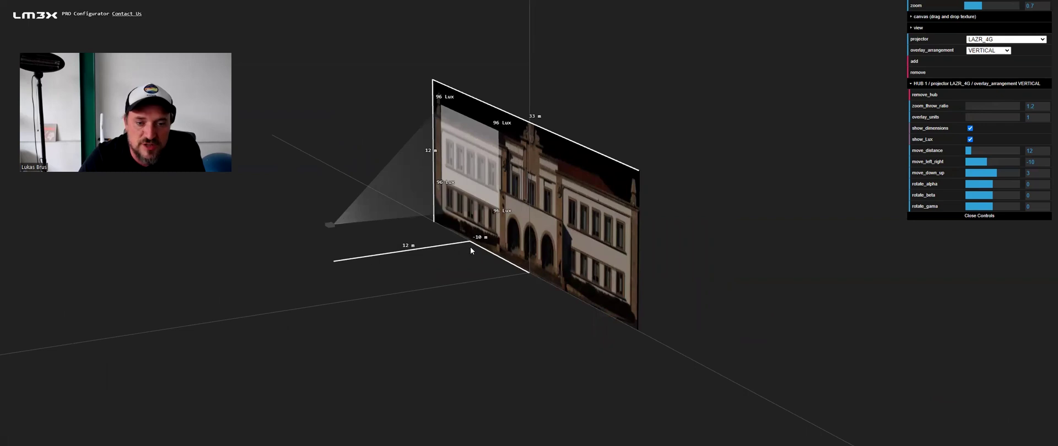
pyautogui.moveTo(471, 248); pyautogui.dragTo(313, 272)
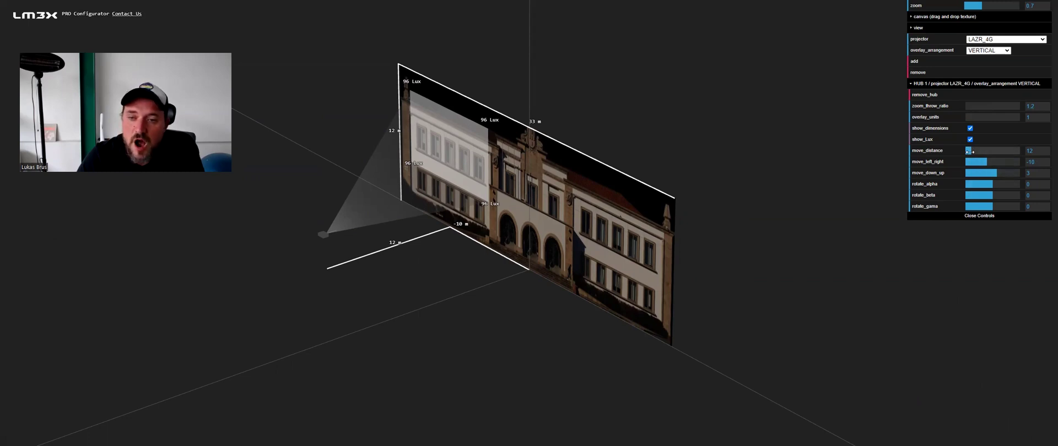
pyautogui.moveTo(970, 152); pyautogui.dragTo(974, 151)
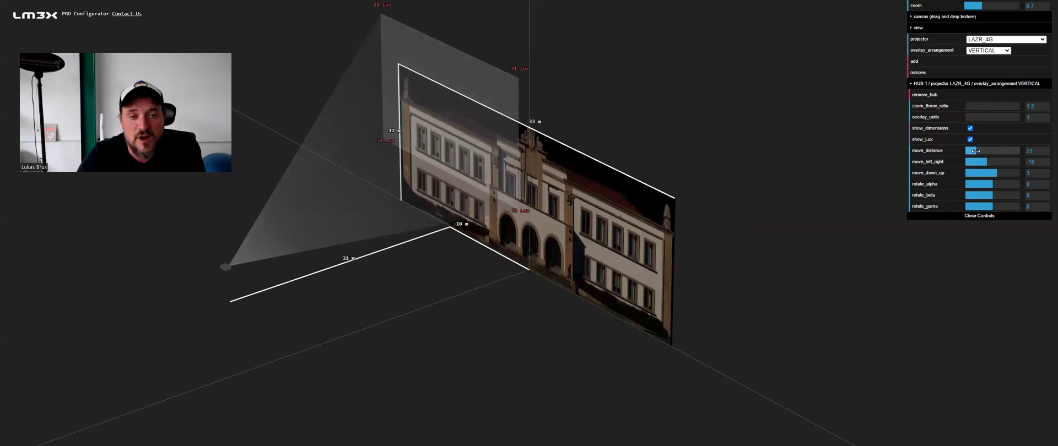
pyautogui.moveTo(349, 301); pyautogui.dragTo(374, 259)
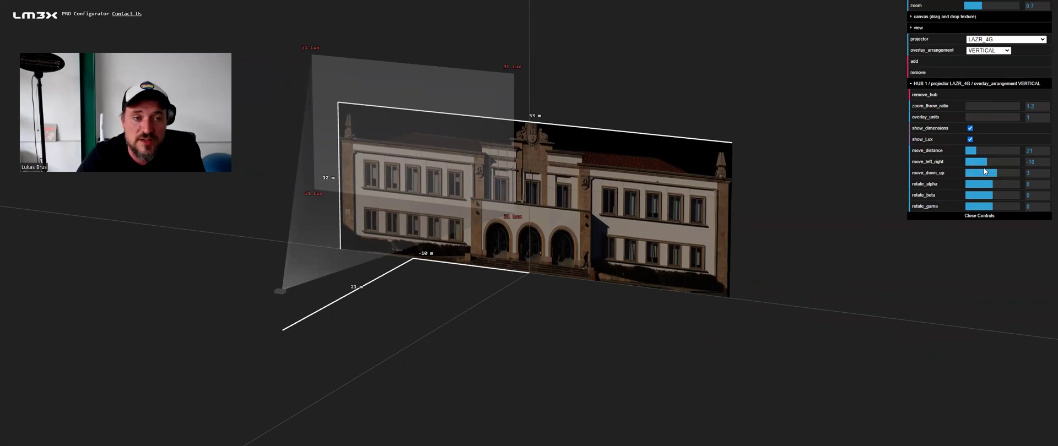
# Step: Raise zoom_throw_ratio to 1.9 and set rotate_alpha to -6, giving about 84 and 79 Lux
pyautogui.click(967, 106)
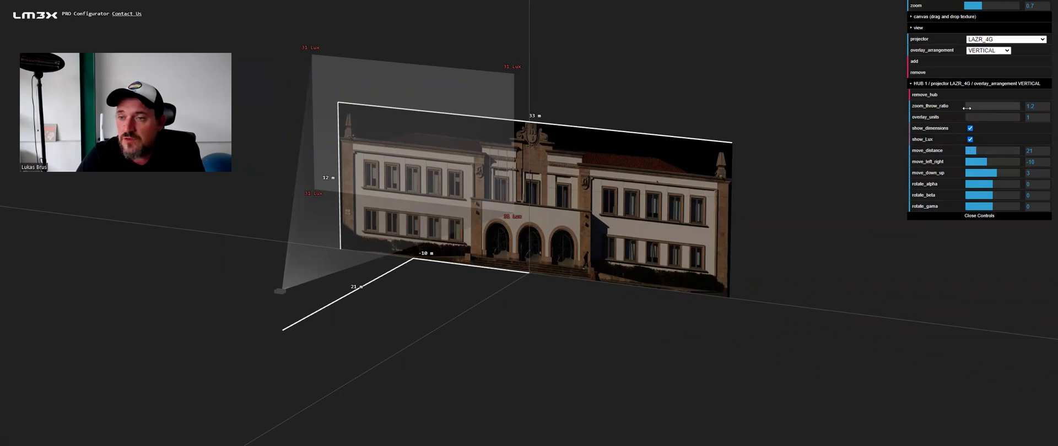
pyautogui.moveTo(966, 107); pyautogui.dragTo(1032, 109)
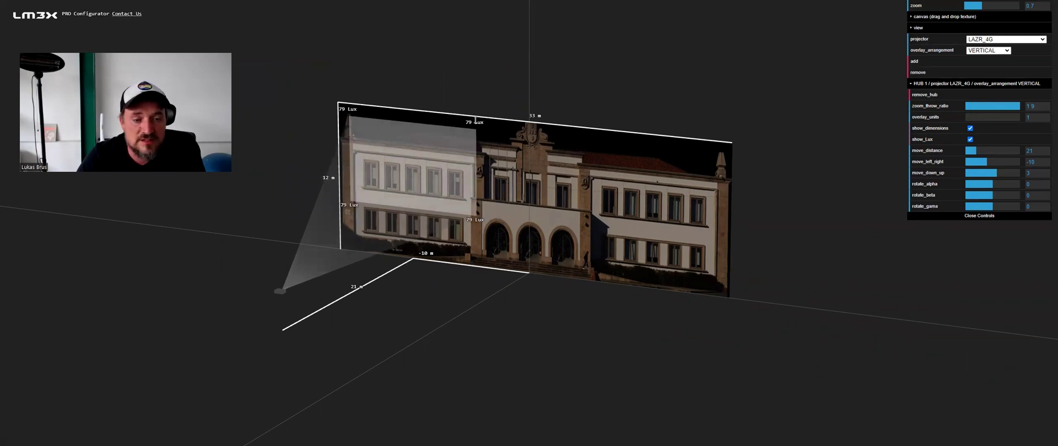
pyautogui.moveTo(453, 233); pyautogui.dragTo(434, 260)
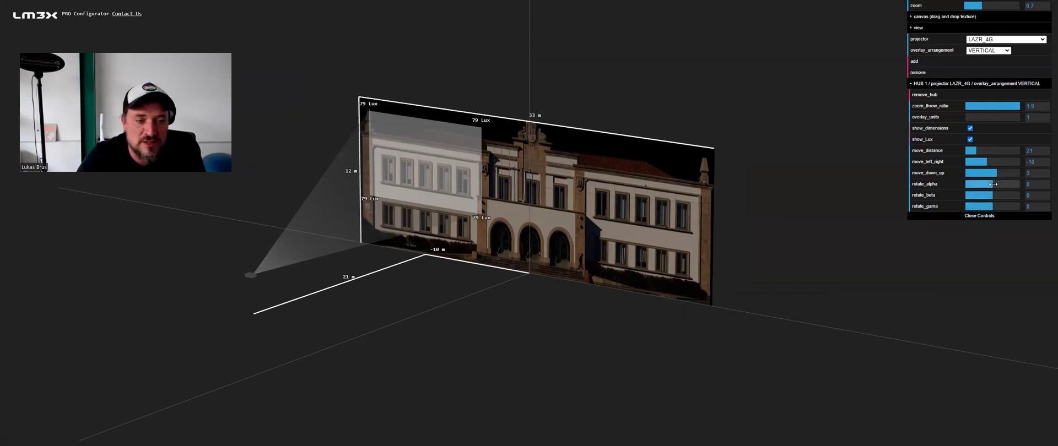
pyautogui.moveTo(992, 184); pyautogui.dragTo(990, 183)
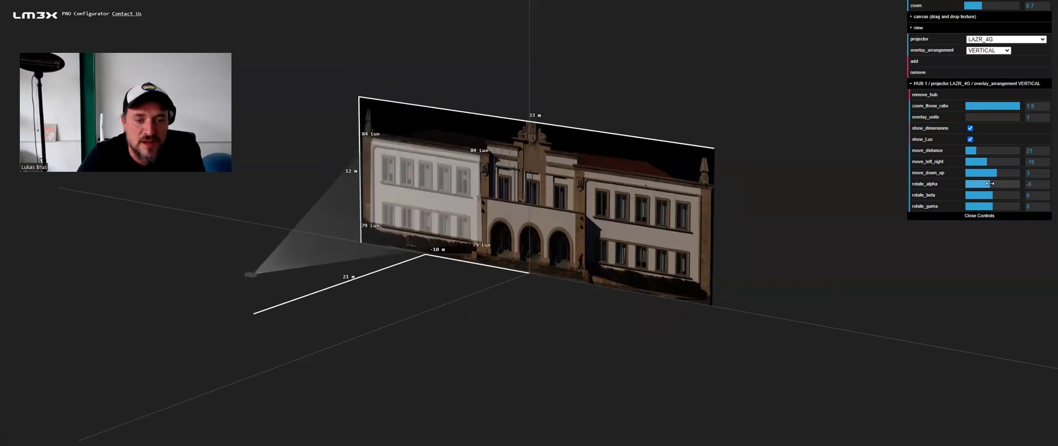
pyautogui.moveTo(607, 287); pyautogui.dragTo(470, 281)
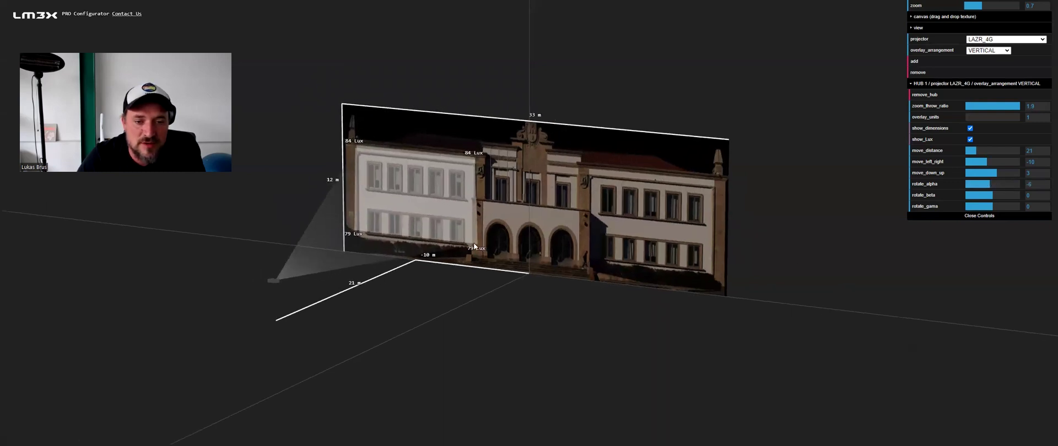
pyautogui.moveTo(416, 259); pyautogui.dragTo(359, 129)
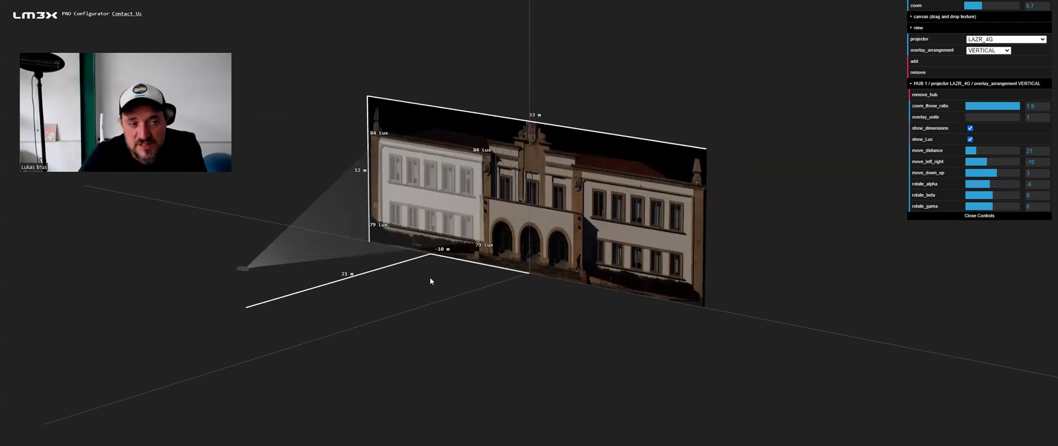
# Step: Move the hub from 21 m to 30 m from the facade, dropping readings to about 41 and 38 Lux
pyautogui.moveTo(430, 278); pyautogui.dragTo(430, 299)
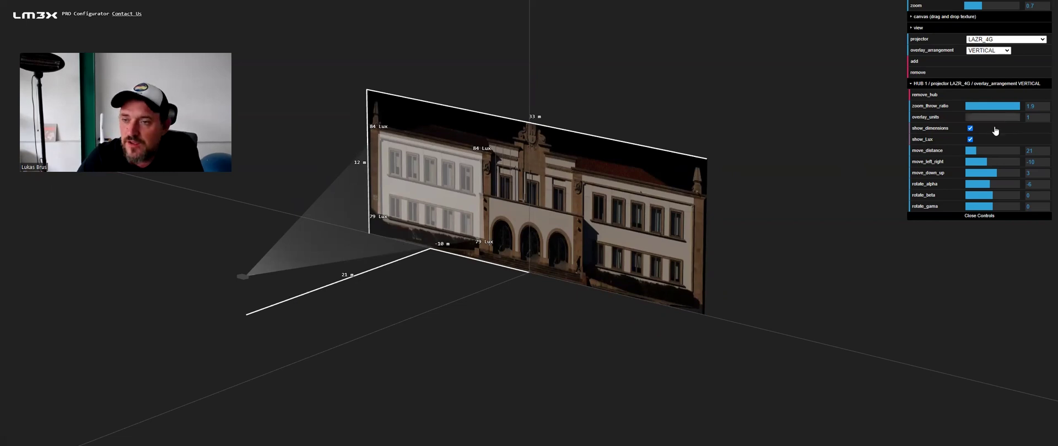
pyautogui.moveTo(976, 151); pyautogui.dragTo(981, 151)
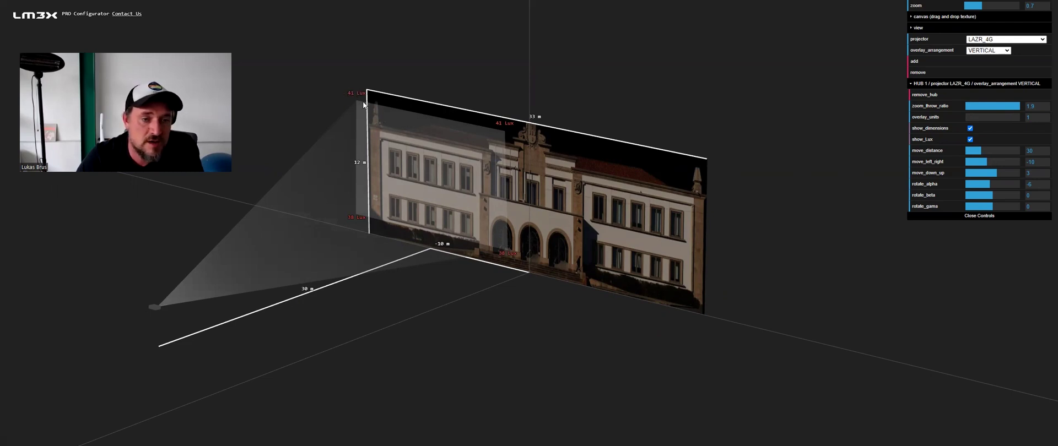
# Step: Step HUB 1's overlay_units from 2 to 4, raising the lux labels to 165 and 154
pyautogui.click(967, 118)
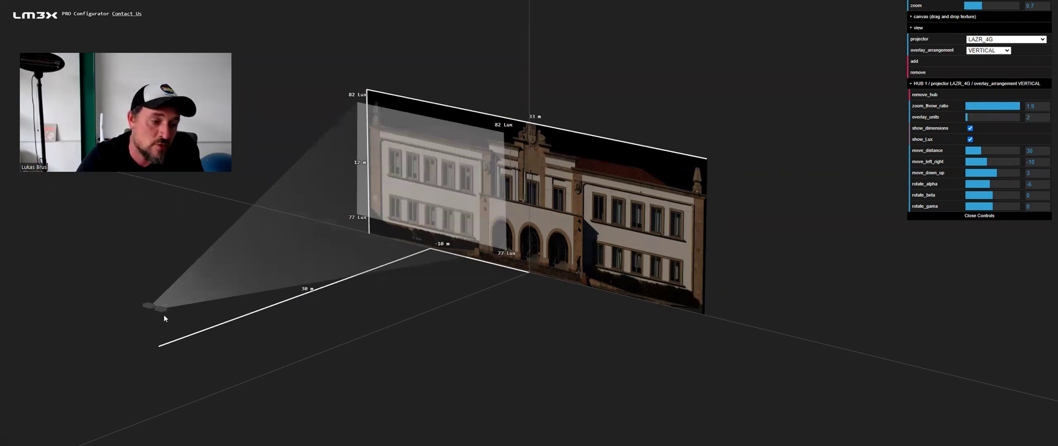
pyautogui.moveTo(157, 328)
pyautogui.mouseDown()
pyautogui.moveTo(172, 329)
pyautogui.moveTo(173, 354)
pyautogui.moveTo(172, 326)
pyautogui.mouseUp()
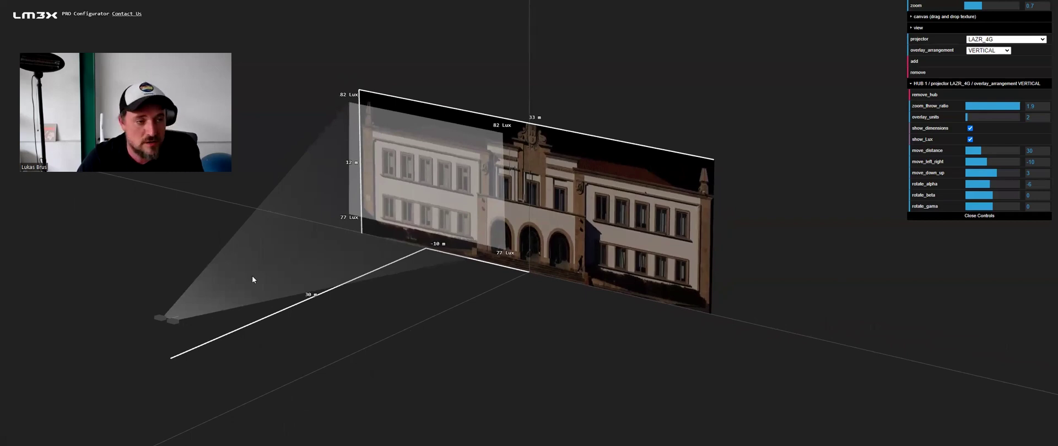
pyautogui.click(971, 117)
pyautogui.click(971, 117)
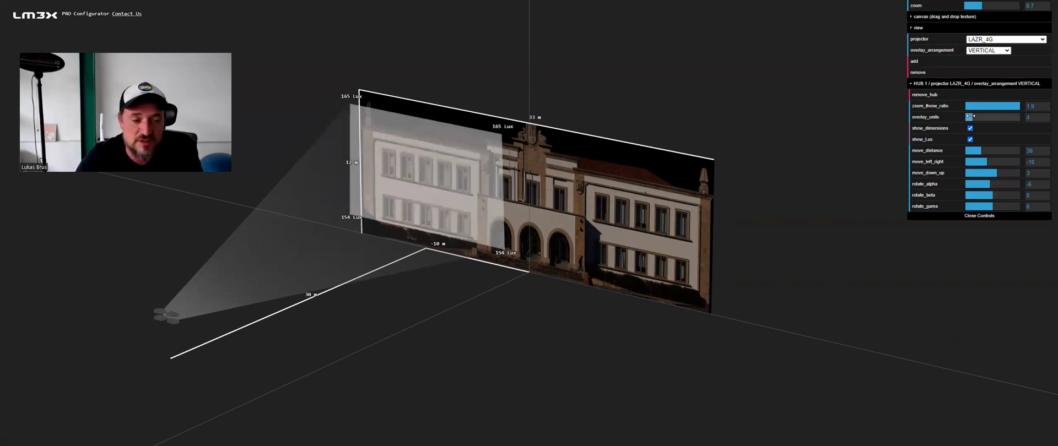
pyautogui.moveTo(172, 320); pyautogui.dragTo(342, 139)
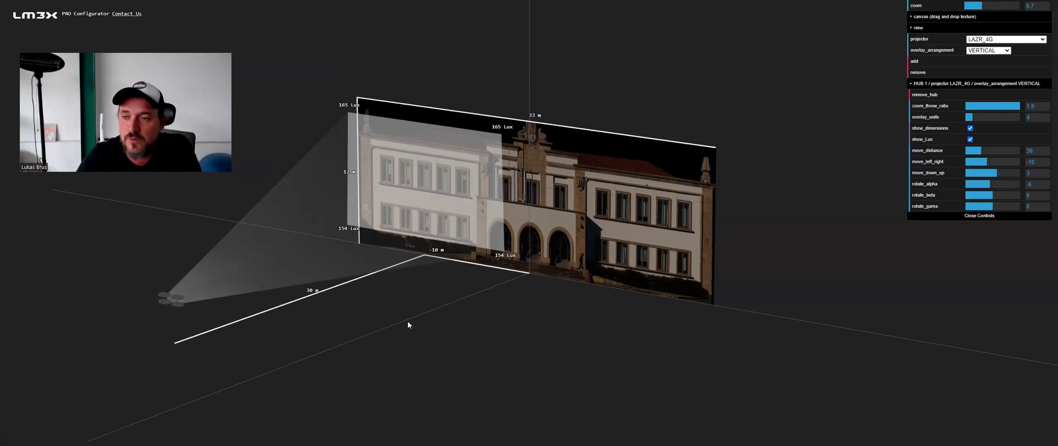
# Step: Collapse HUB 1, then add HUB 2 with move_left_right 4 and rotate_alpha -6
pyautogui.click(919, 84)
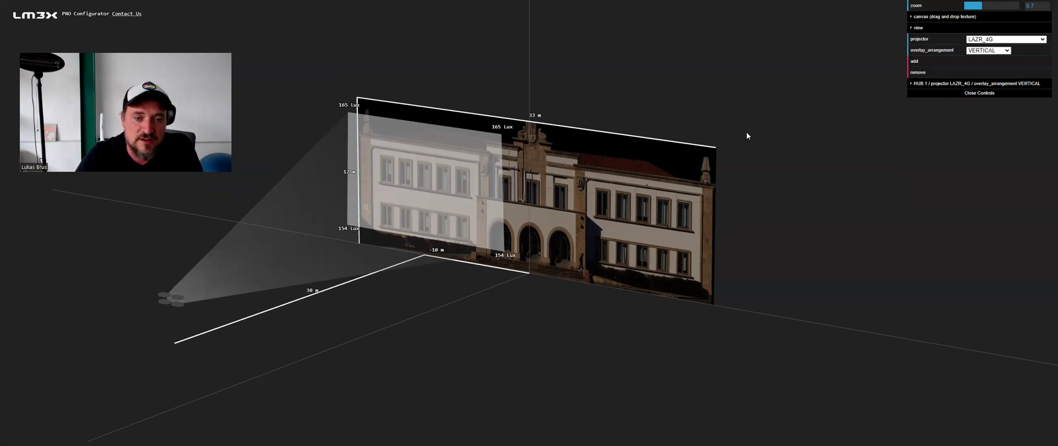
pyautogui.moveTo(747, 134); pyautogui.dragTo(742, 146)
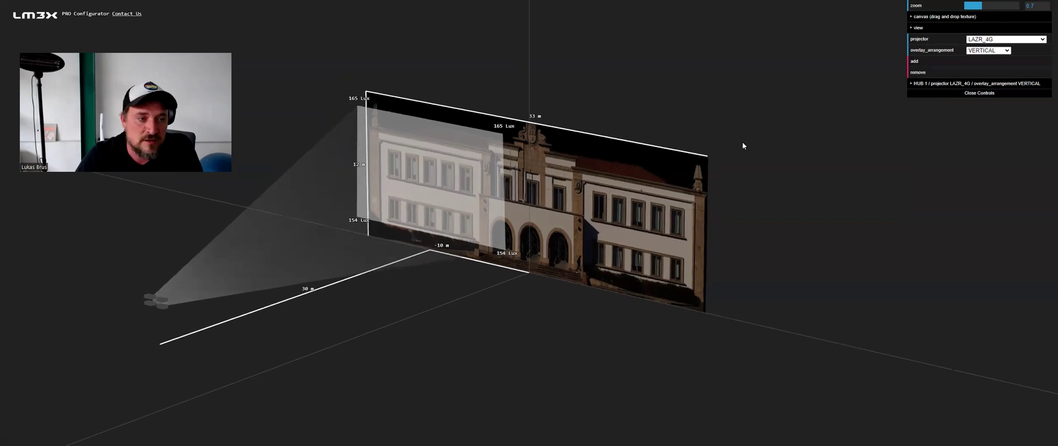
pyautogui.click(918, 63)
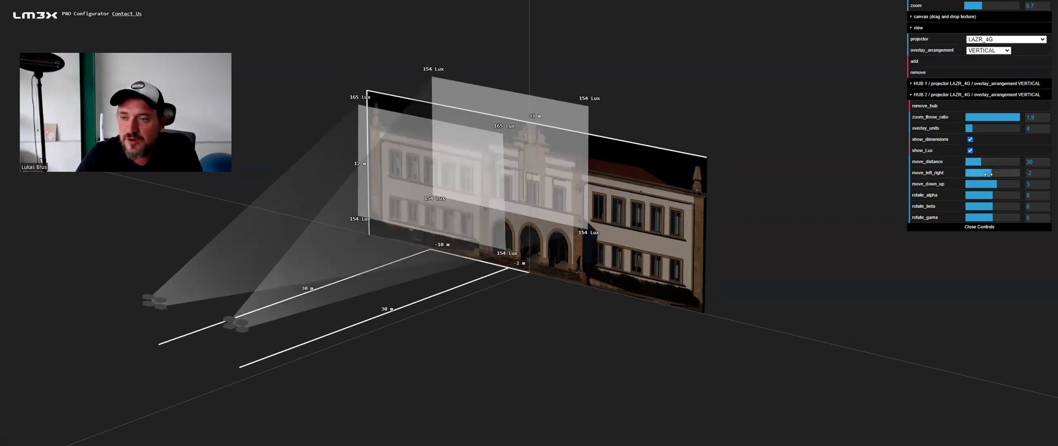
pyautogui.moveTo(994, 175); pyautogui.dragTo(995, 174)
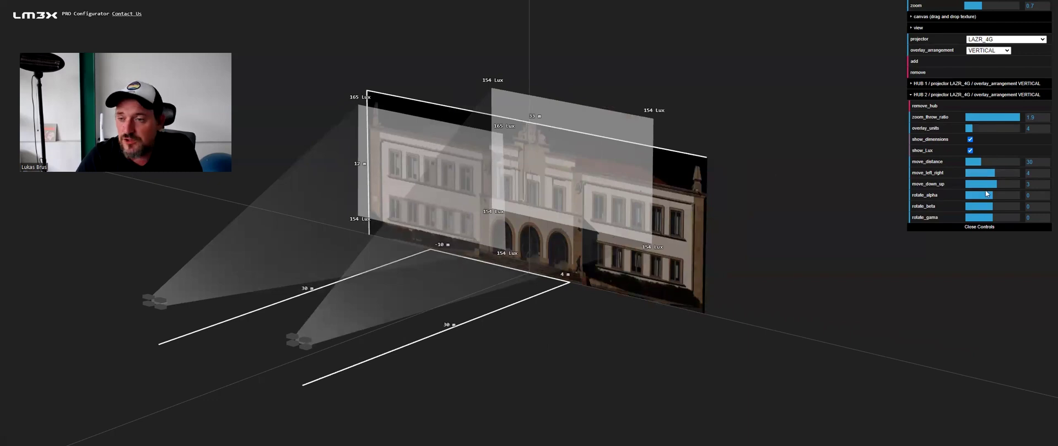
pyautogui.moveTo(989, 195); pyautogui.dragTo(990, 195)
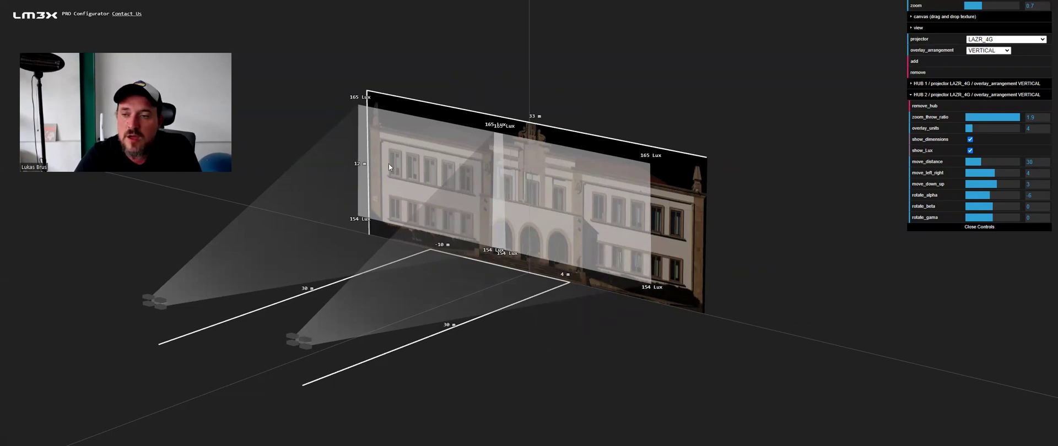
# Step: Add HUB 3 with rotate_alpha -6 and move_left_right 18, then orbit to inspect all three projections
pyautogui.click(915, 61)
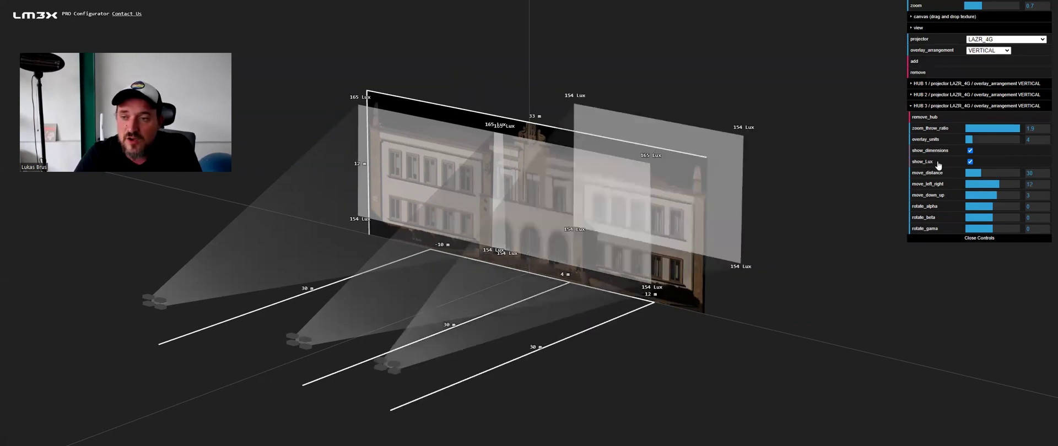
pyautogui.moveTo(989, 206); pyautogui.dragTo(990, 206)
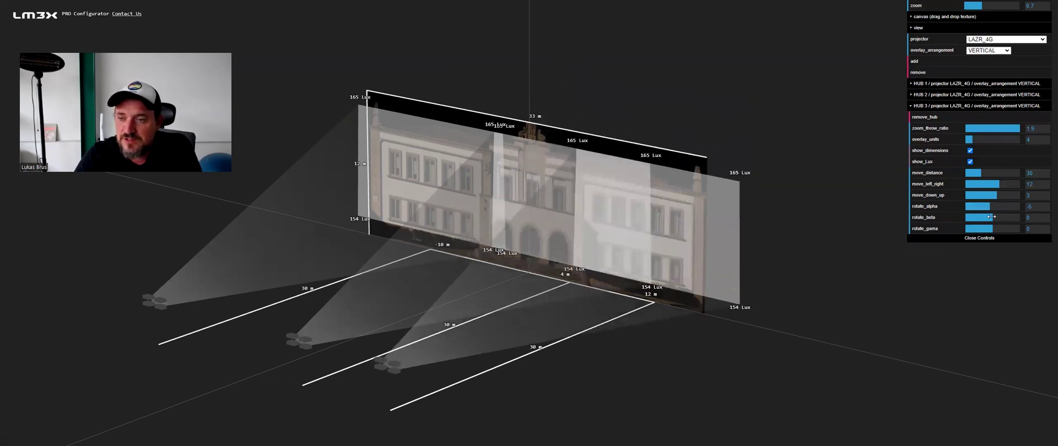
pyautogui.click(1003, 184)
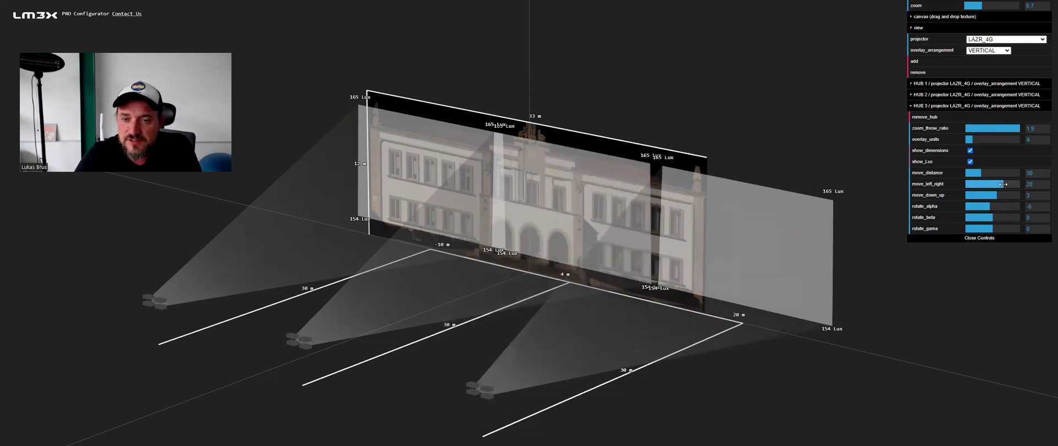
pyautogui.moveTo(1003, 184); pyautogui.dragTo(1001, 184)
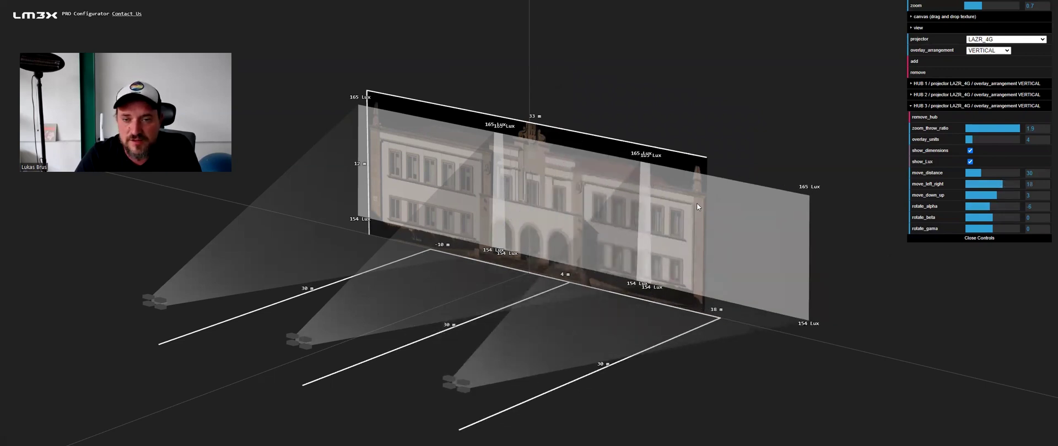
pyautogui.moveTo(485, 87); pyautogui.dragTo(408, 110)
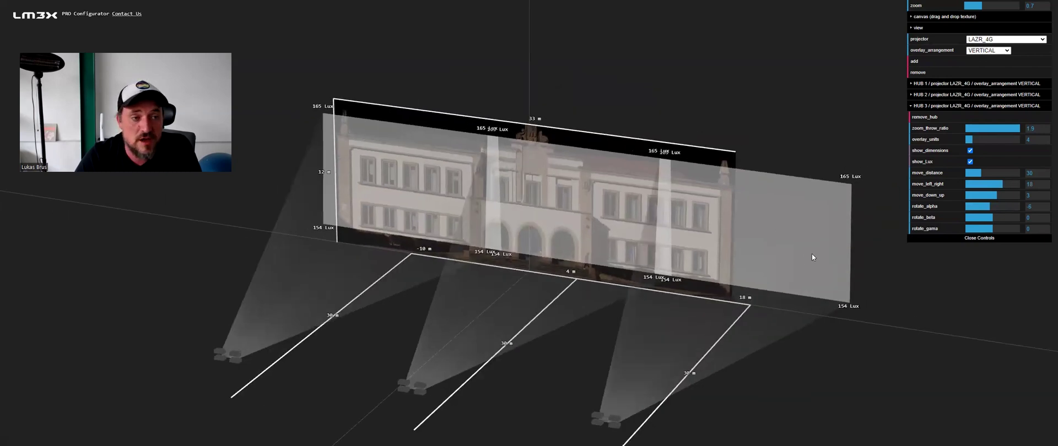
pyautogui.moveTo(809, 254); pyautogui.dragTo(711, 122)
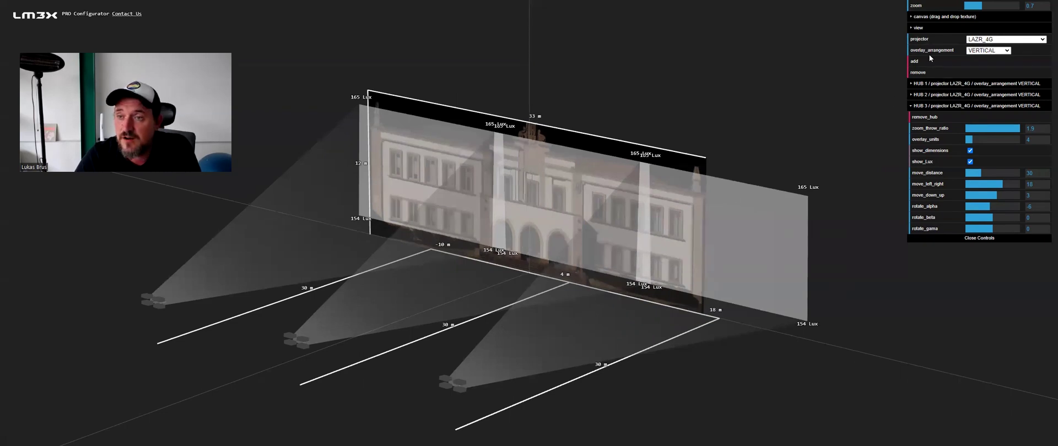
# Step: In the advanced view settings, lower the scene perspective to 0.24
pyautogui.click(920, 29)
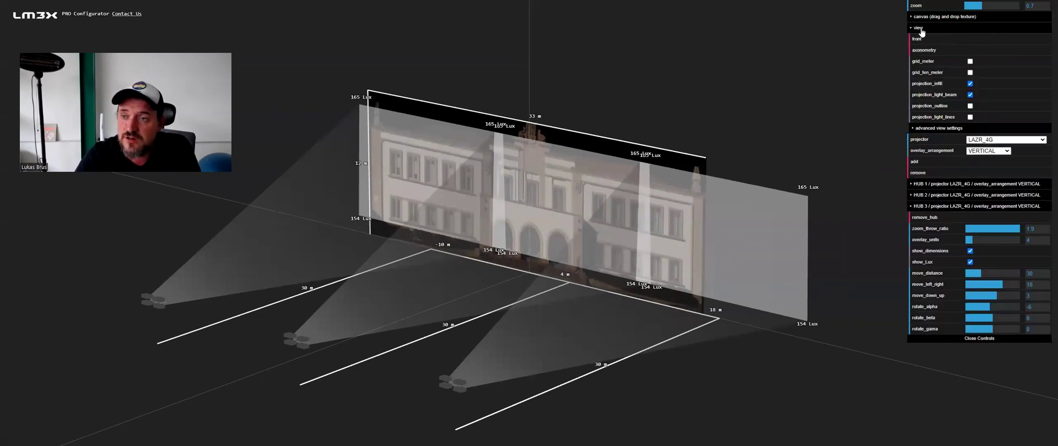
pyautogui.click(937, 128)
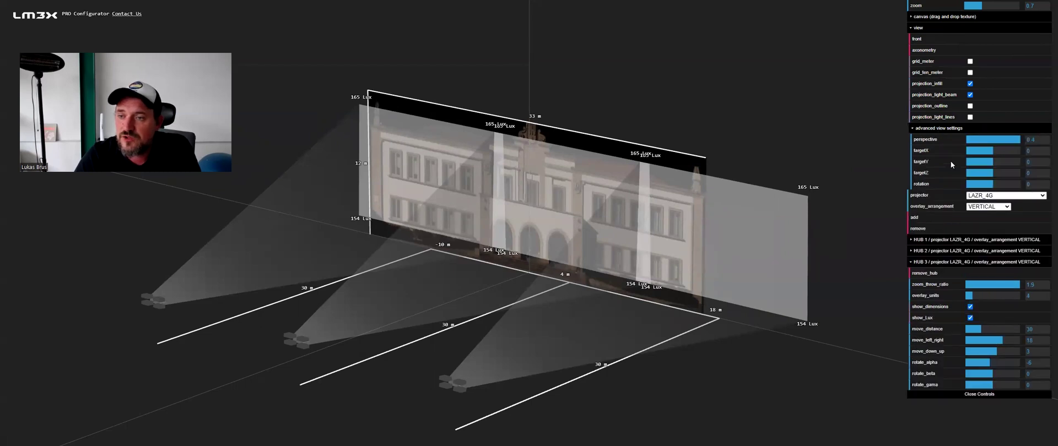
pyautogui.moveTo(1015, 139); pyautogui.dragTo(992, 162)
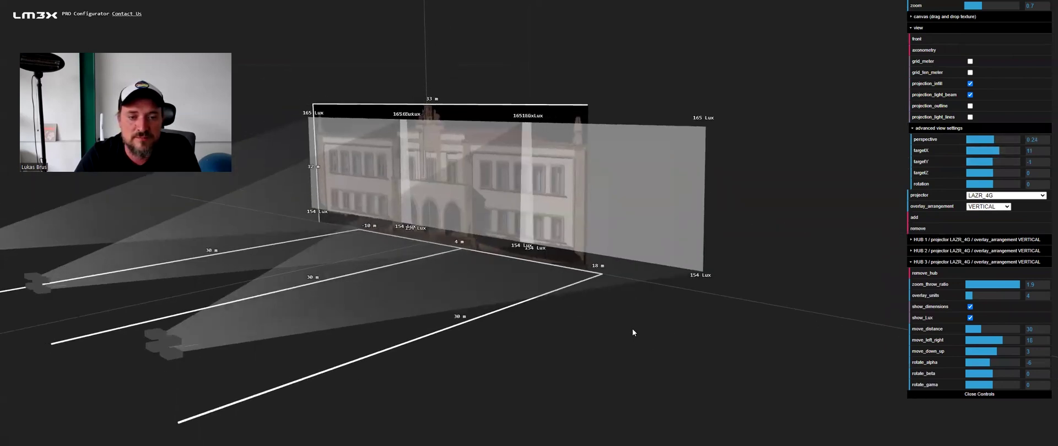
pyautogui.moveTo(633, 331); pyautogui.dragTo(630, 357)
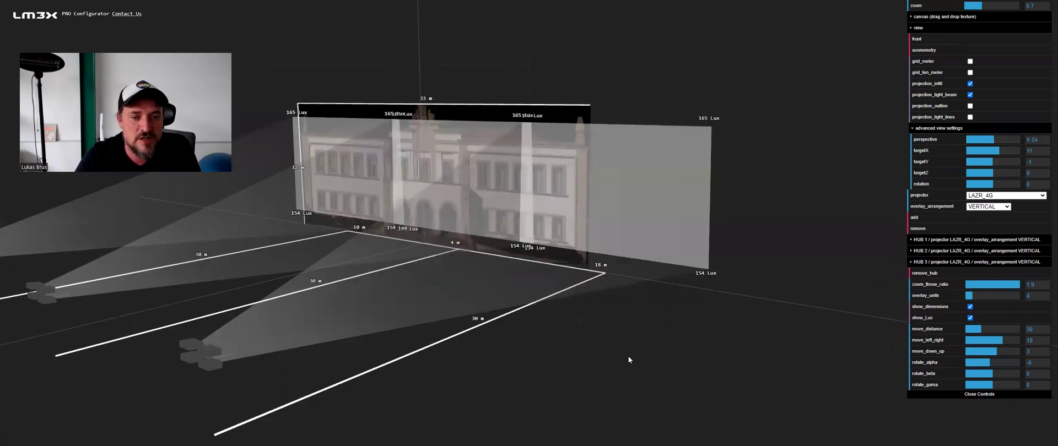
# Step: Turn on projection_outline and projection_light_lines, and set zoom to 0.4
pyautogui.click(970, 117)
pyautogui.click(970, 106)
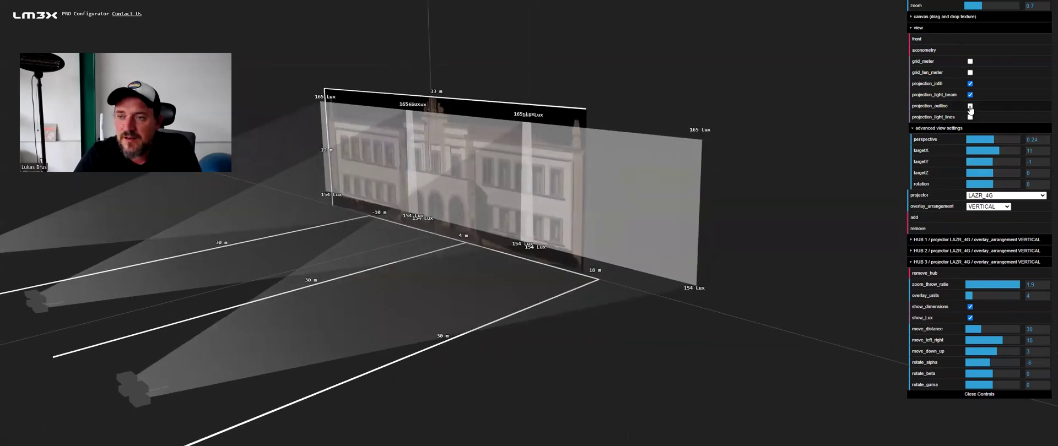
pyautogui.moveTo(591, 357); pyautogui.dragTo(620, 355)
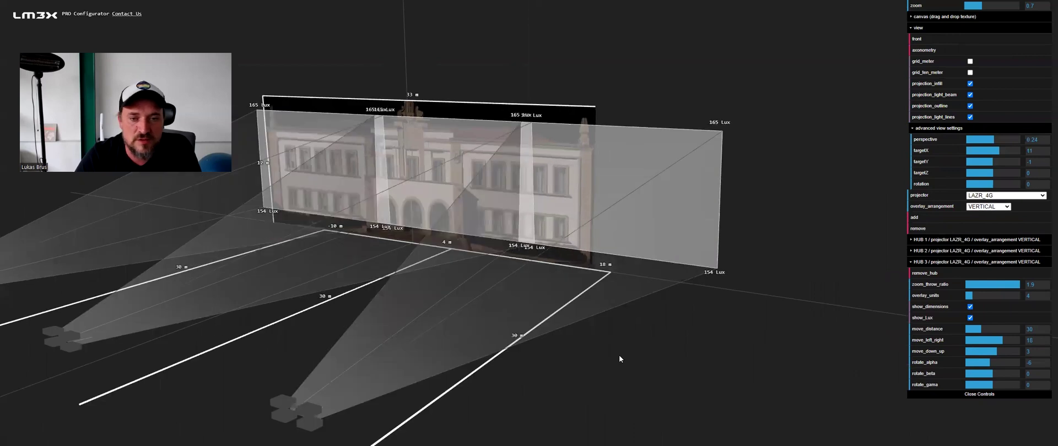
pyautogui.moveTo(980, 5); pyautogui.dragTo(975, 5)
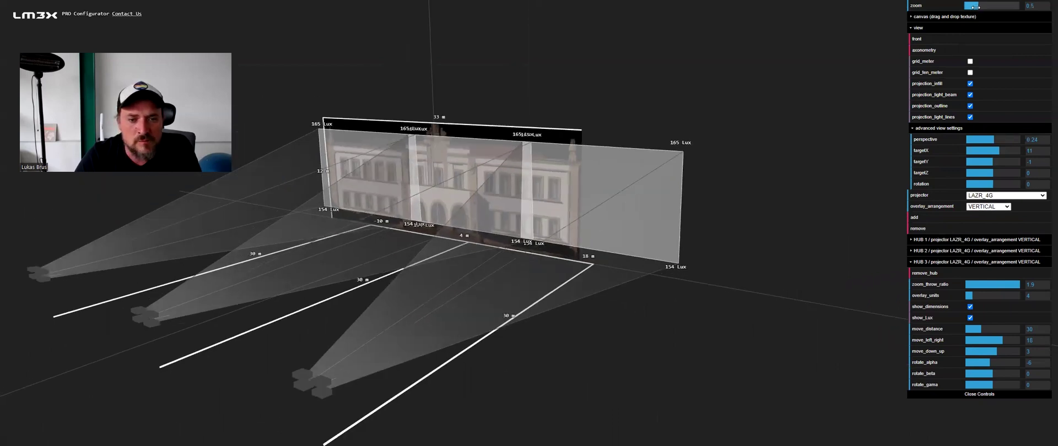
pyautogui.moveTo(692, 249); pyautogui.dragTo(656, 311)
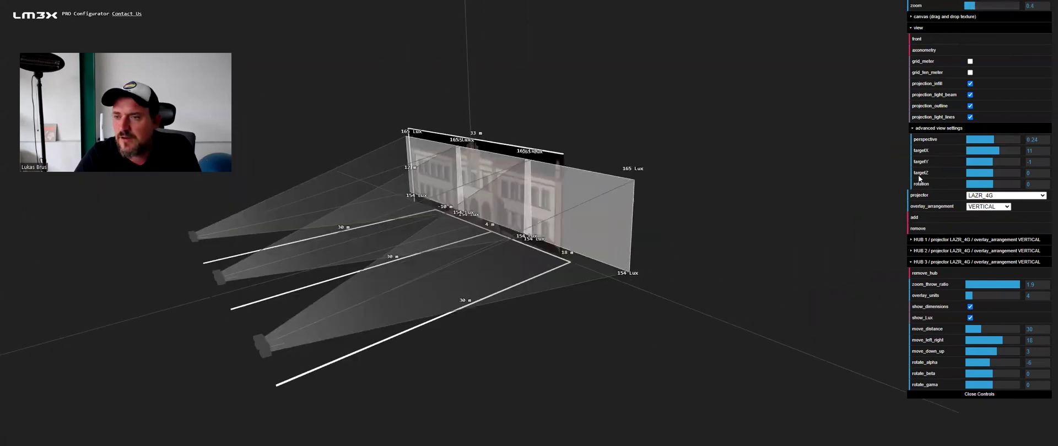
# Step: Turn on grid_meter and grid_ten_meter, view the scene obliquely, and collapse the HUB 3 folder
pyautogui.click(970, 62)
pyautogui.click(971, 71)
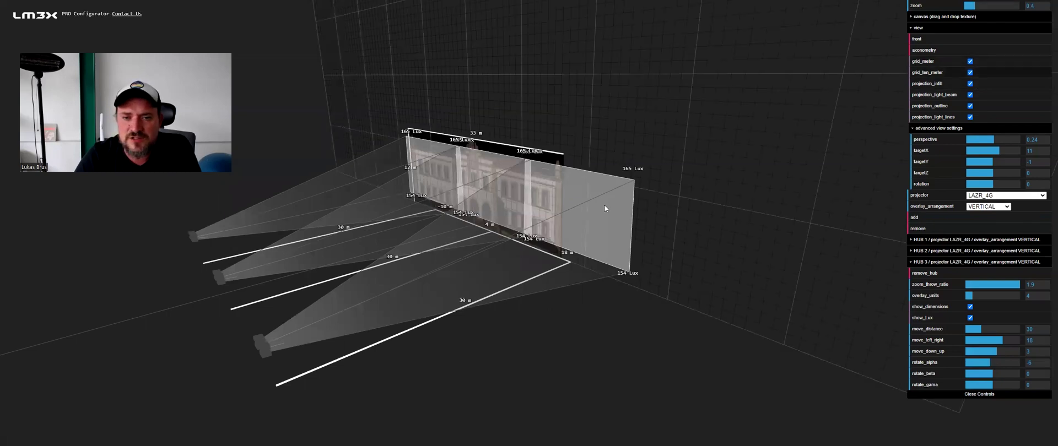
pyautogui.moveTo(596, 146); pyautogui.dragTo(527, 72)
pyautogui.moveTo(634, 102); pyautogui.dragTo(652, 181)
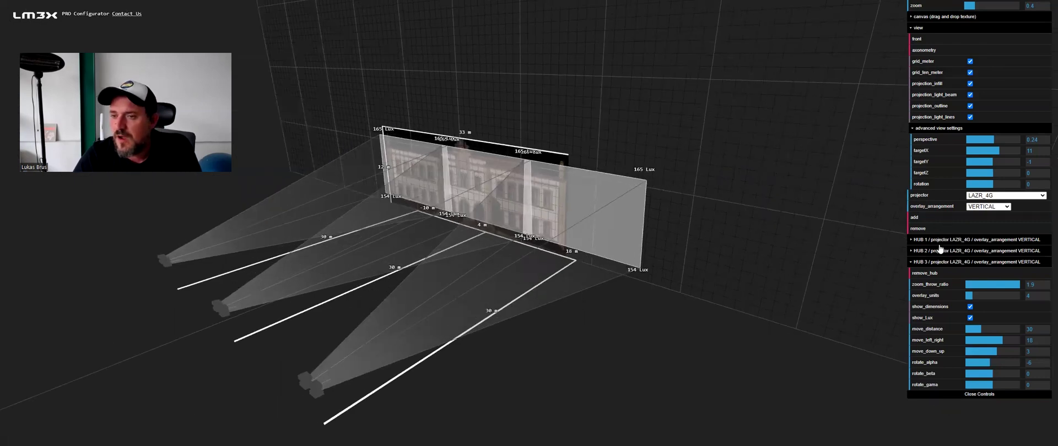
pyautogui.click(925, 262)
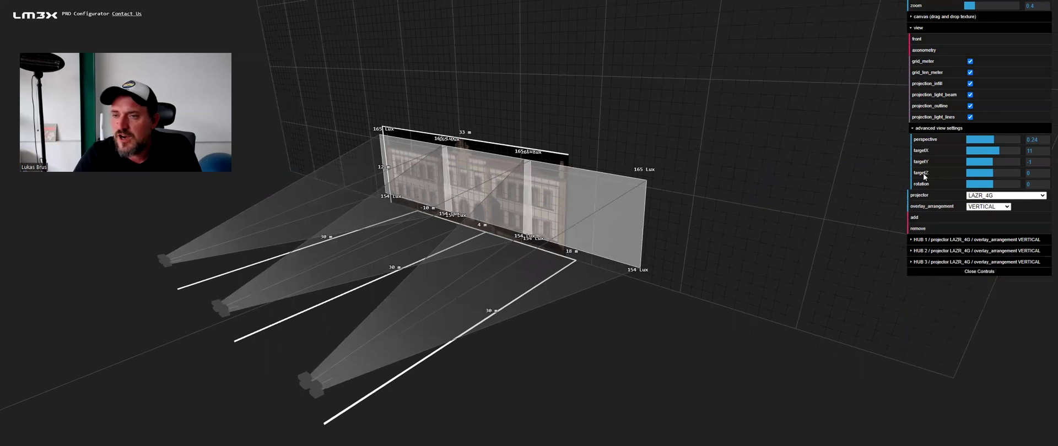